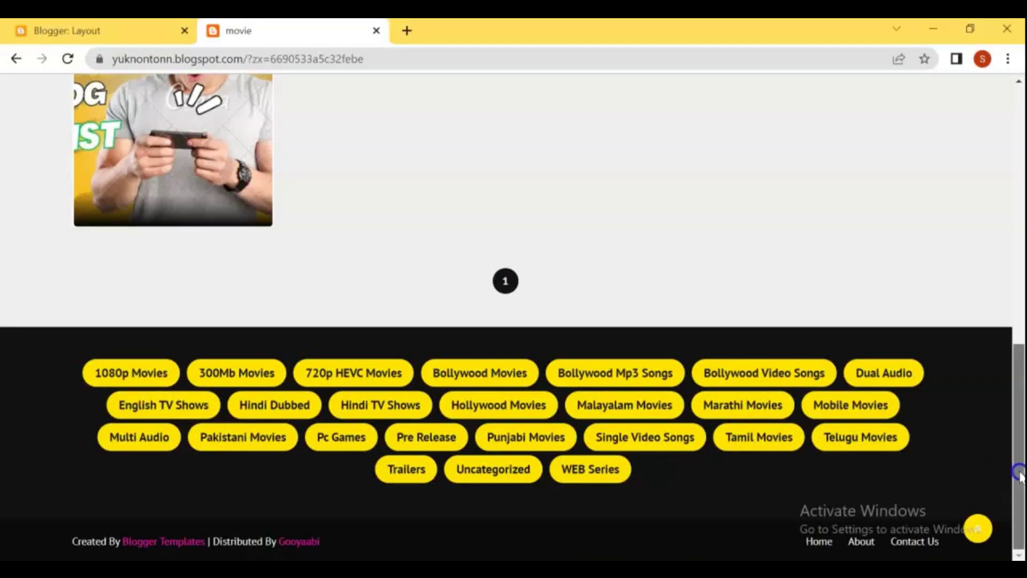
Copy the blog's web address from the browser address bar, then go to Adsterra's Websites list
{"action": "left_click_drag", "start_coordinate": [1021, 475], "coordinate": [1020, 228]}
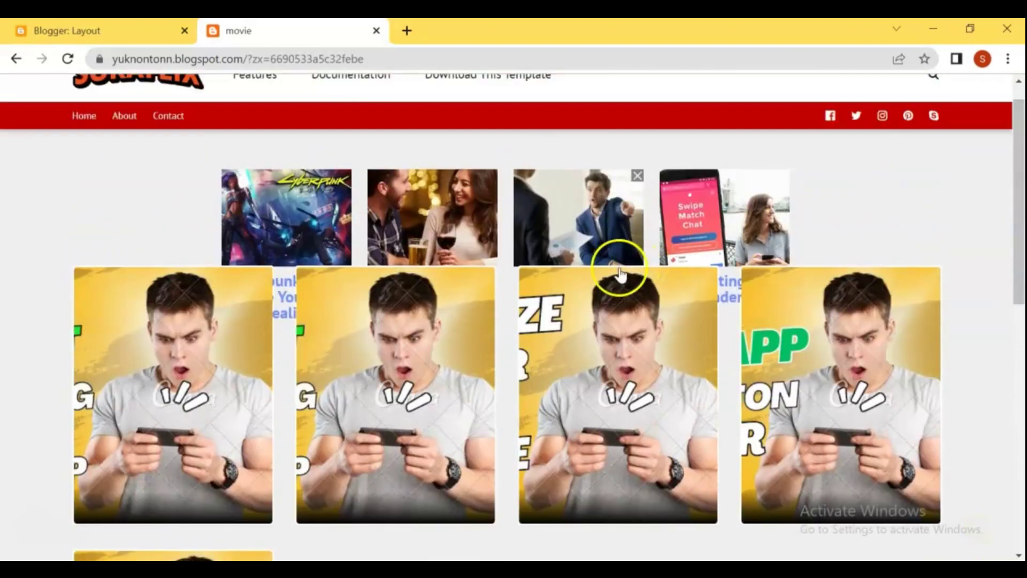
{"action": "left_click", "coordinate": [573, 503]}
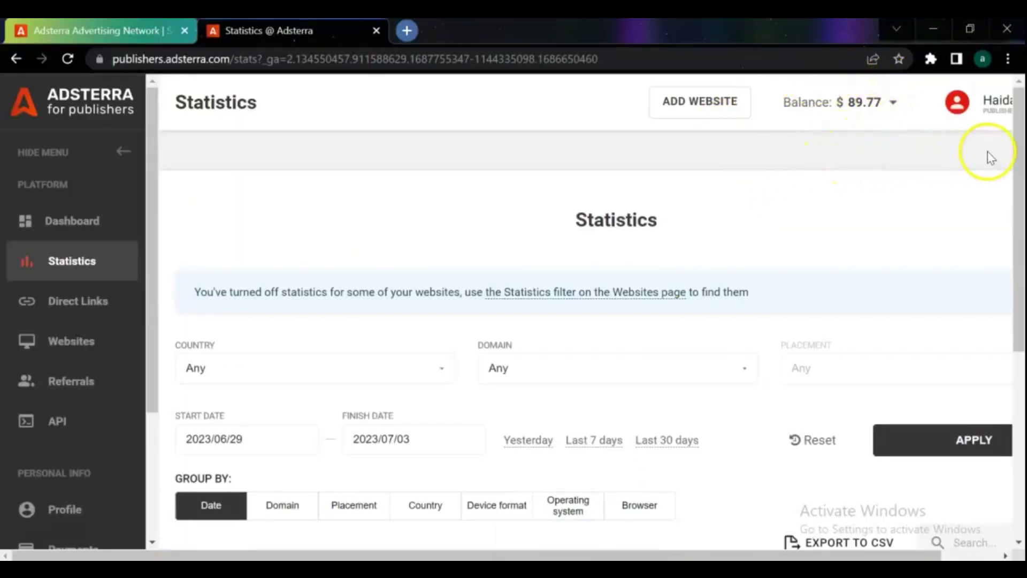
{"action": "left_click_drag", "start_coordinate": [1016, 156], "coordinate": [1020, 205]}
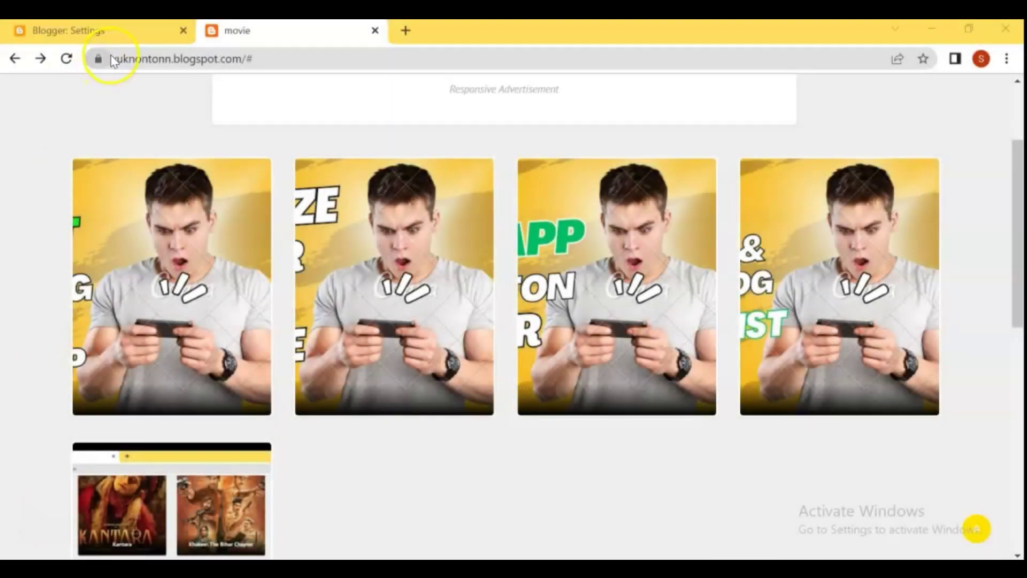
{"action": "left_click_drag", "start_coordinate": [113, 61], "coordinate": [234, 42]}
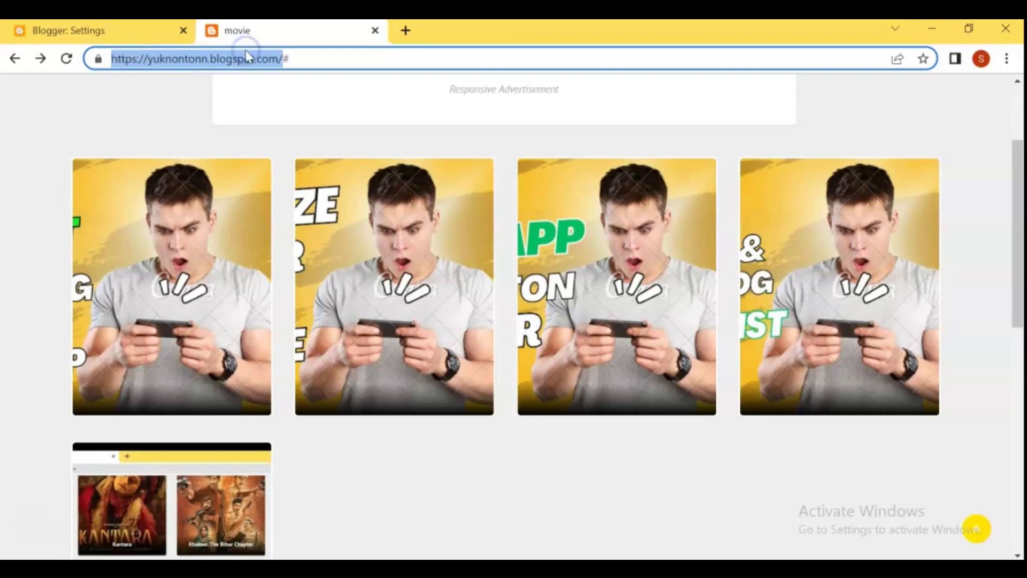
{"action": "right_click", "coordinate": [245, 51]}
{"action": "left_click", "coordinate": [302, 140]}
{"action": "left_click", "coordinate": [567, 559]}
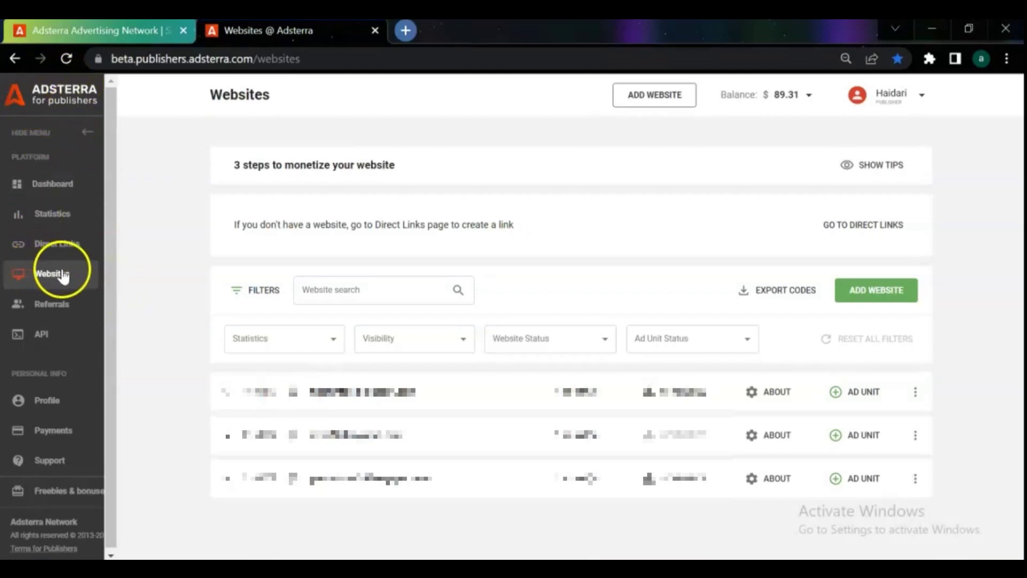
Add yuknontonn.blogspot.com as a new Adsterra website in the Movies category and acknowledge the pending notice
{"action": "left_click", "coordinate": [879, 297]}
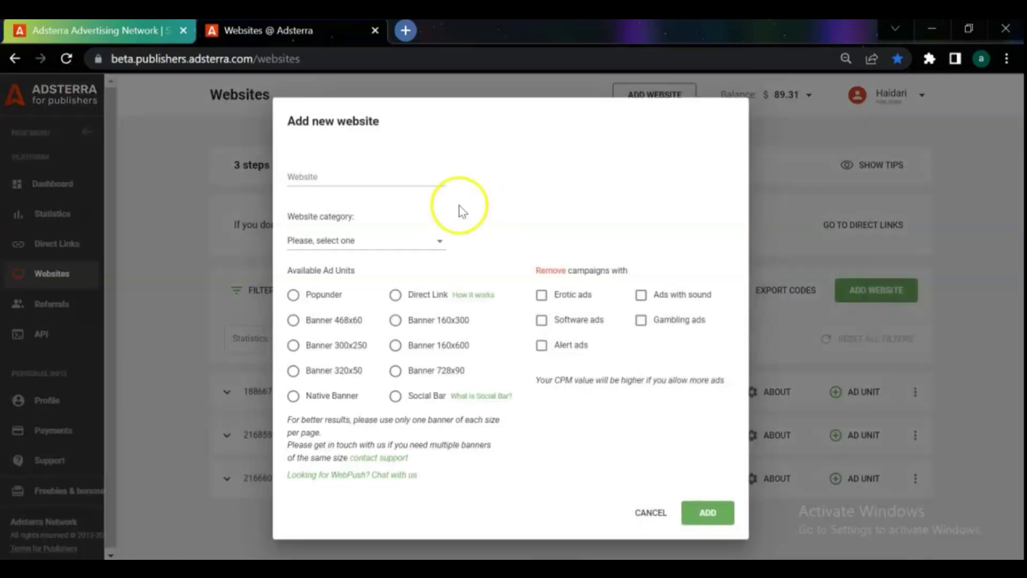
{"action": "left_click", "coordinate": [312, 176]}
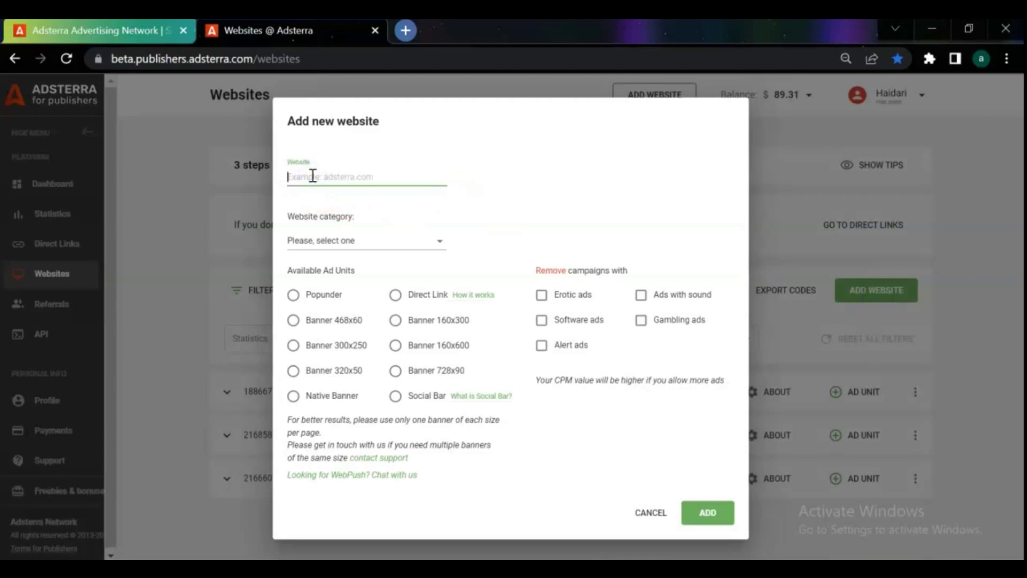
{"action": "right_click", "coordinate": [312, 176]}
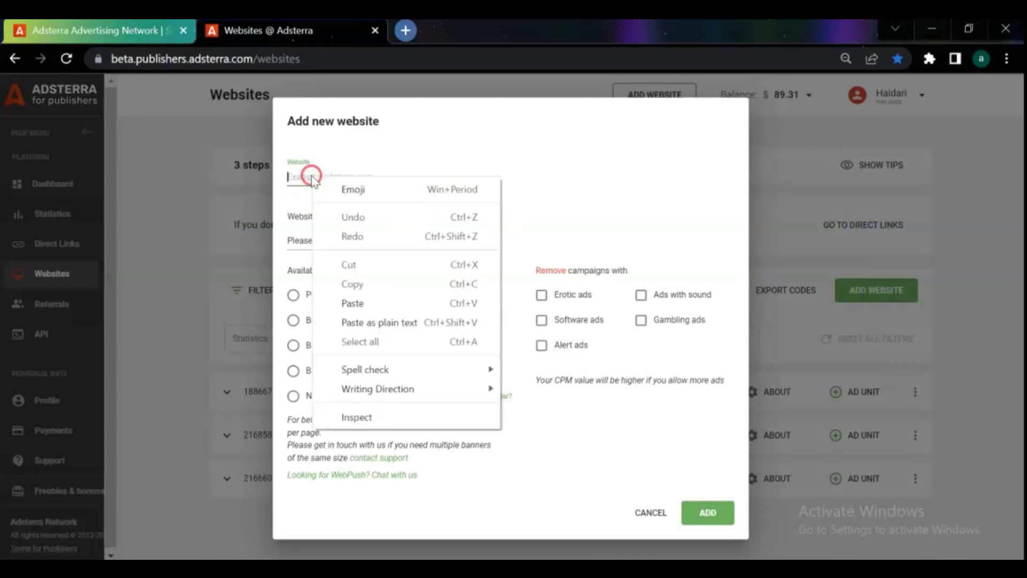
{"action": "left_click", "coordinate": [353, 304]}
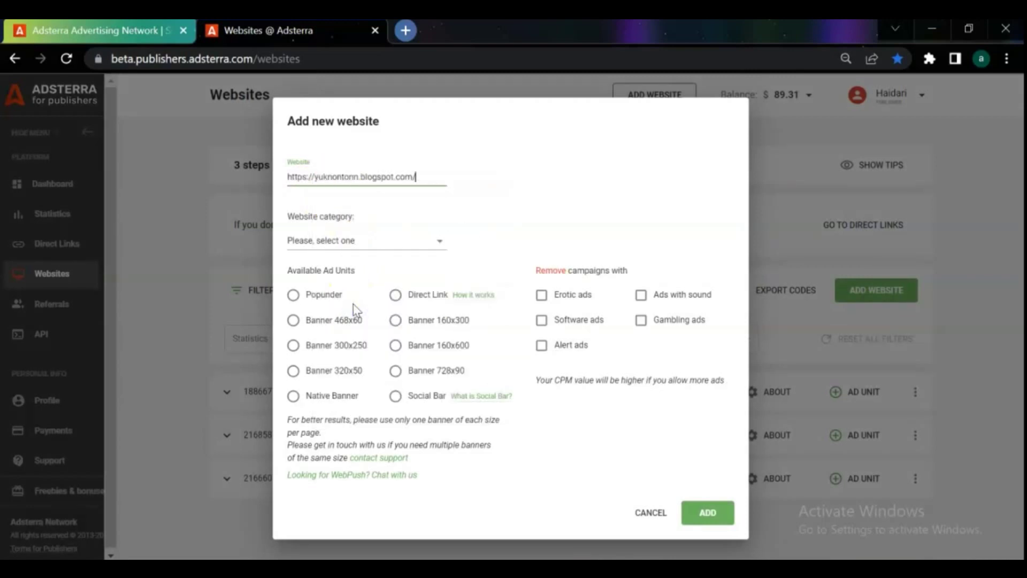
{"action": "left_click", "coordinate": [434, 248]}
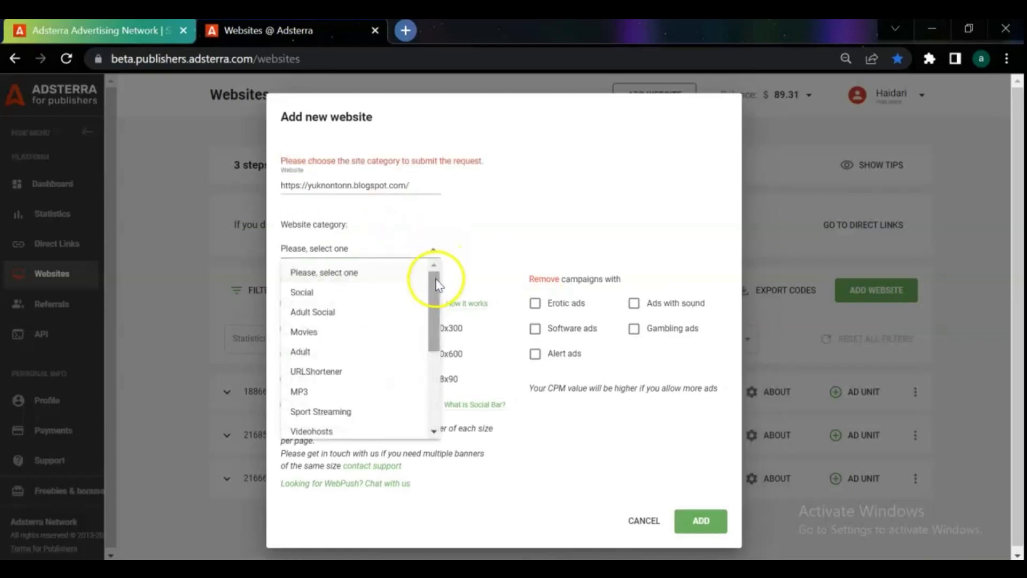
{"action": "left_click", "coordinate": [310, 333]}
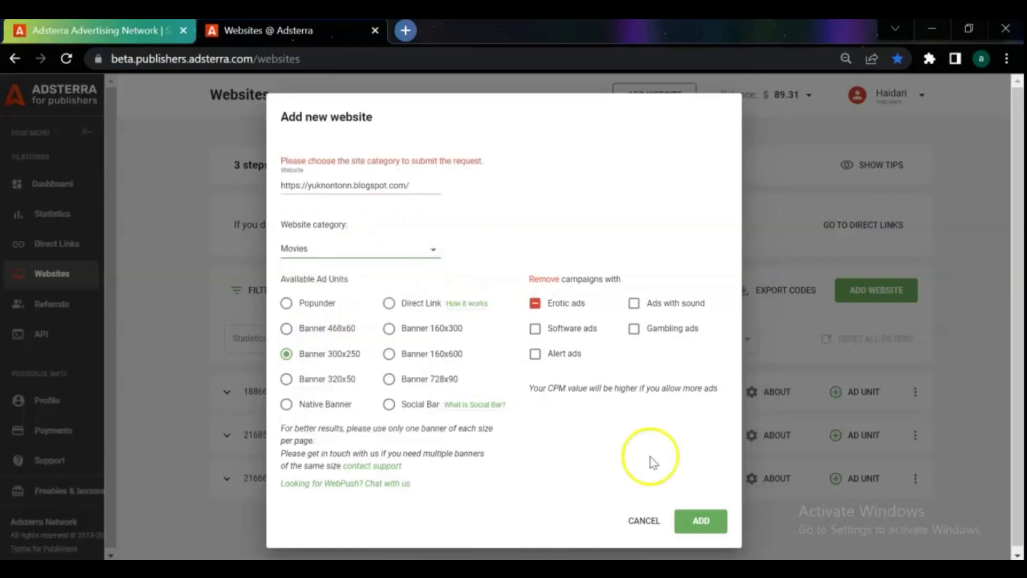
{"action": "left_click", "coordinate": [703, 523]}
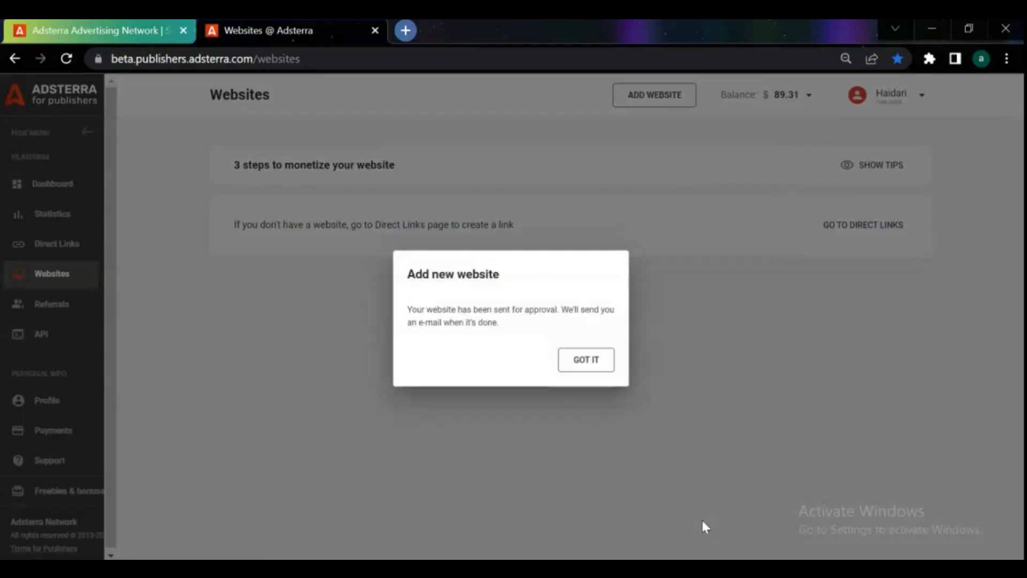
{"action": "left_click", "coordinate": [590, 360]}
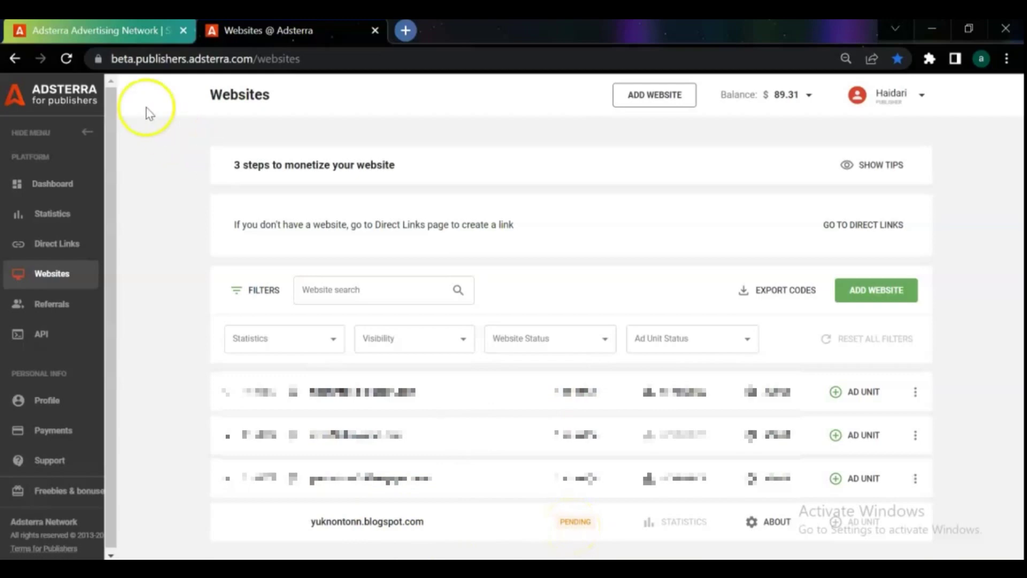
Reload the Websites list, expand the blog's Banner 300x250 and Native Banner units, and open Native Banner's code
{"action": "left_click", "coordinate": [67, 57]}
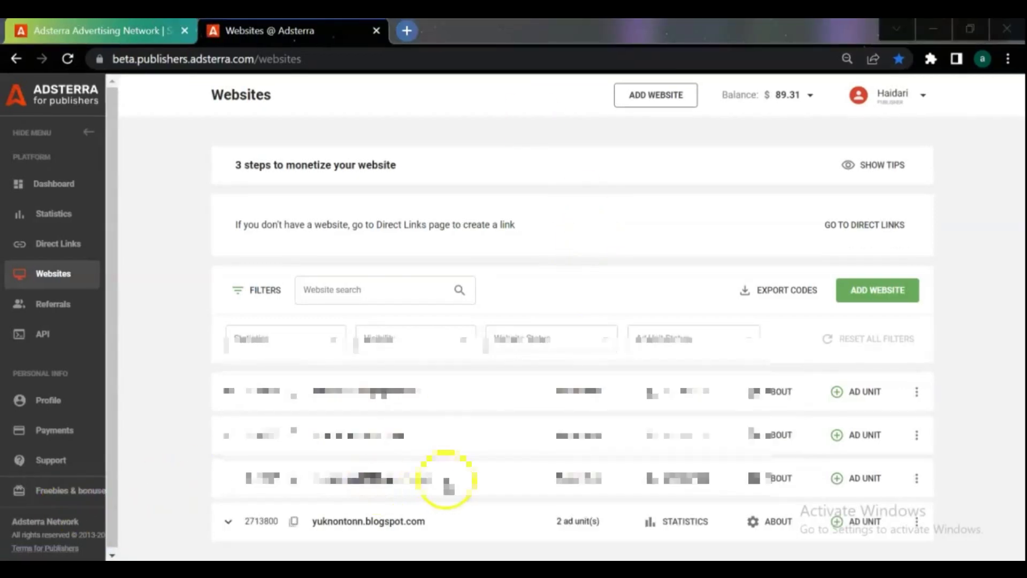
{"action": "left_click", "coordinate": [578, 521]}
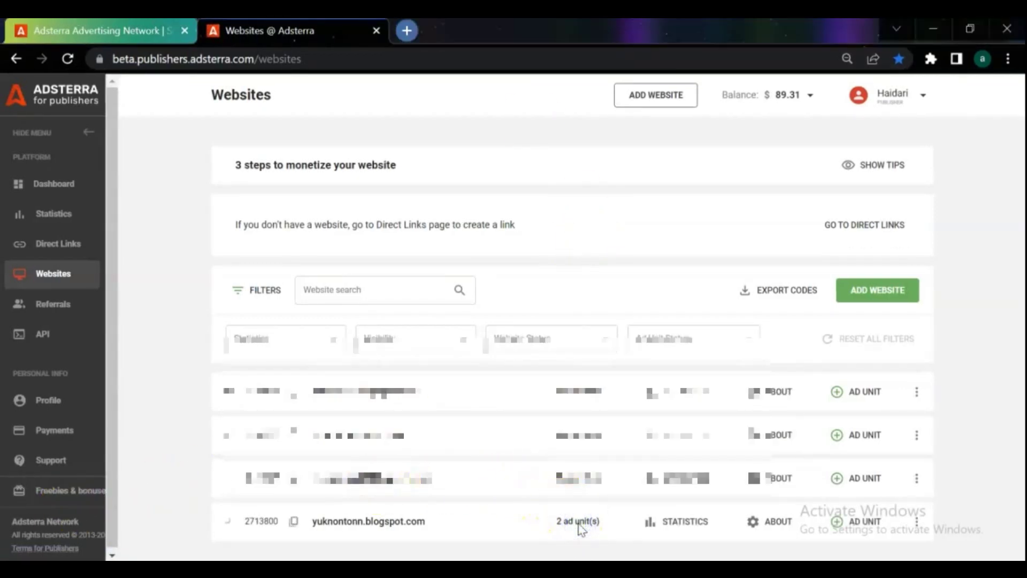
{"action": "left_click", "coordinate": [1018, 509]}
{"action": "left_click", "coordinate": [695, 518]}
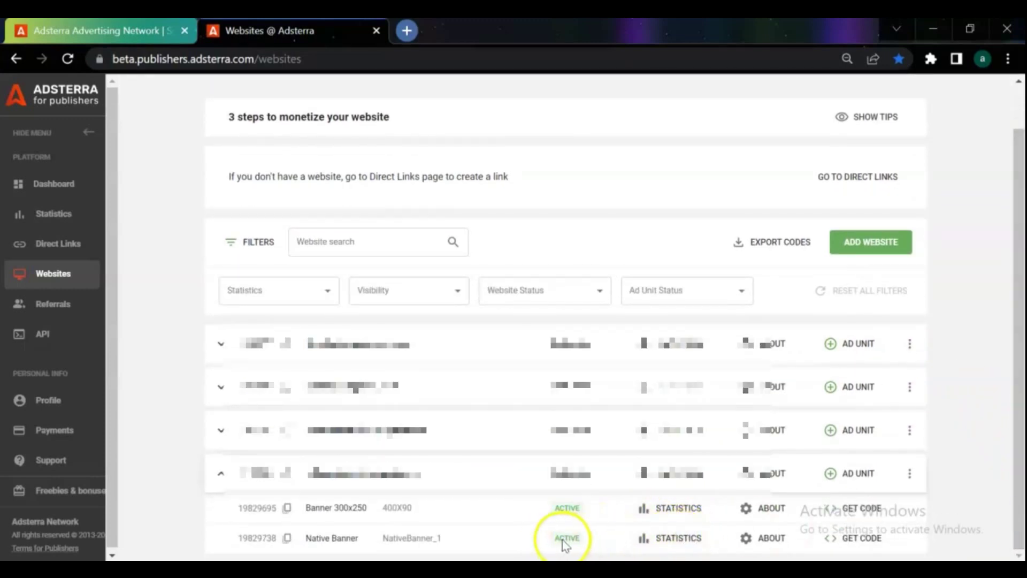
{"action": "left_click", "coordinate": [854, 543]}
Save the Native Banner with 4:1 layout, #758ef5 font colour and 10px font size, then copy its code
{"action": "left_click", "coordinate": [460, 251]}
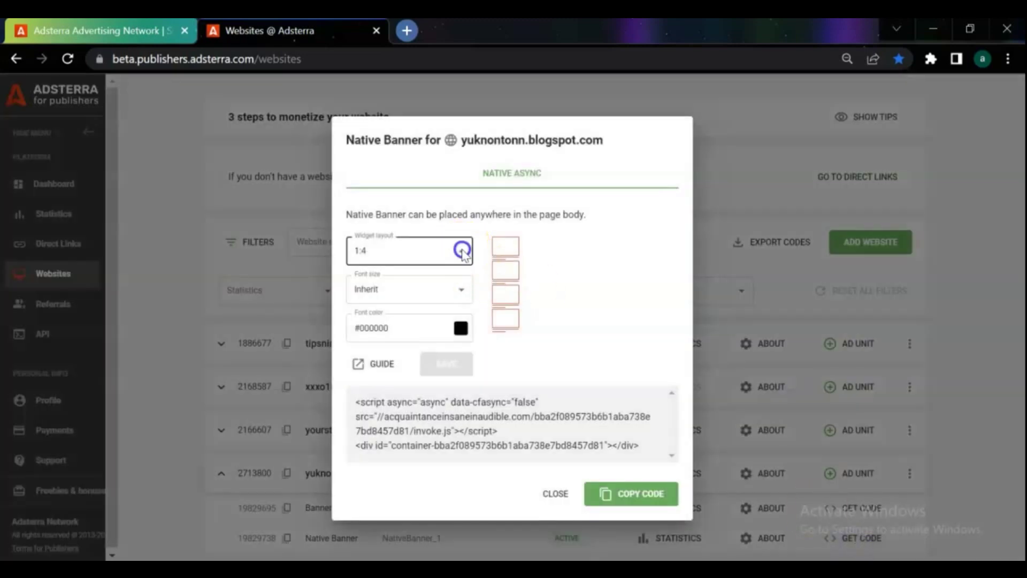
{"action": "left_click", "coordinate": [363, 420]}
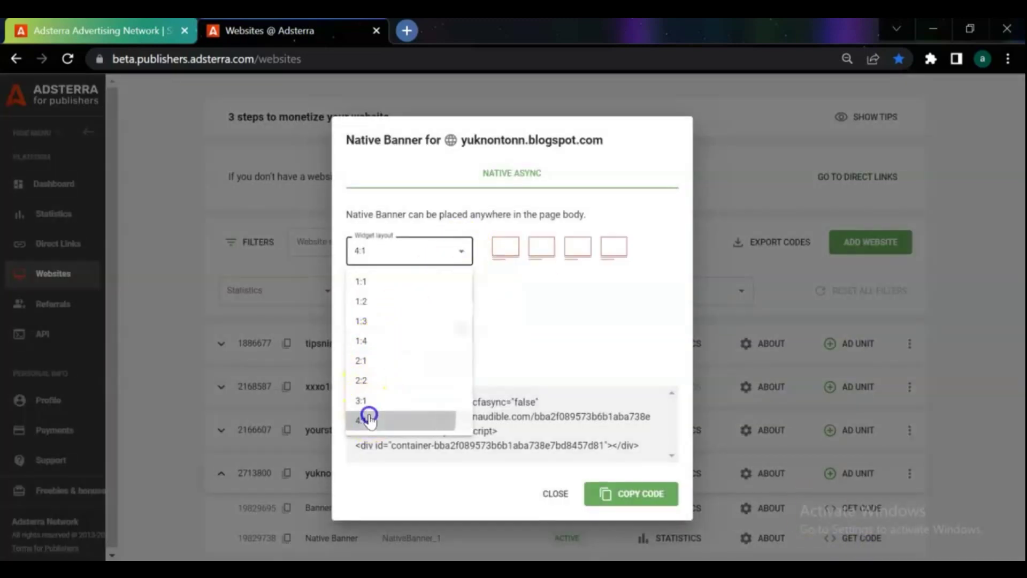
{"action": "left_click", "coordinate": [460, 328]}
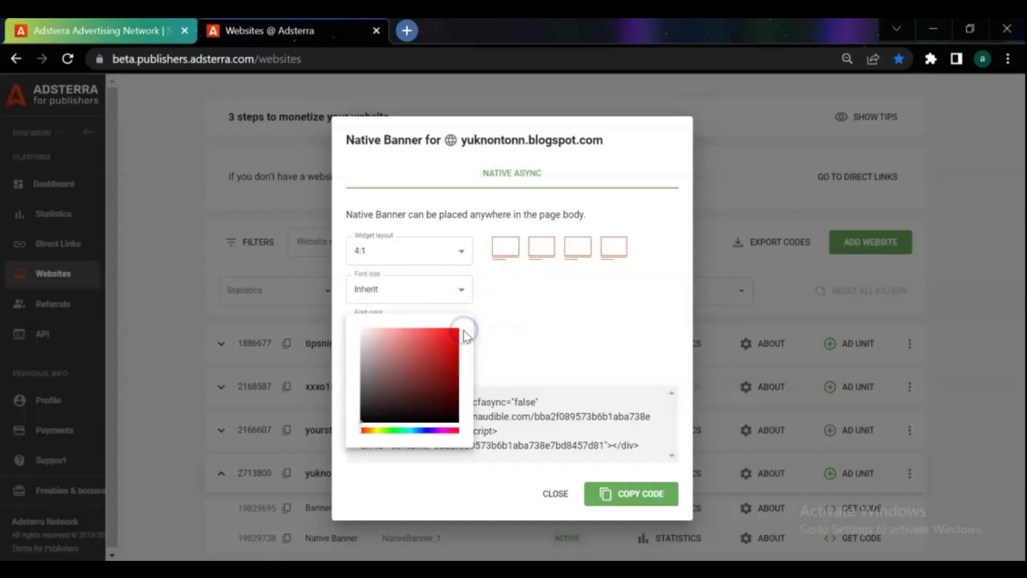
{"action": "left_click", "coordinate": [423, 430]}
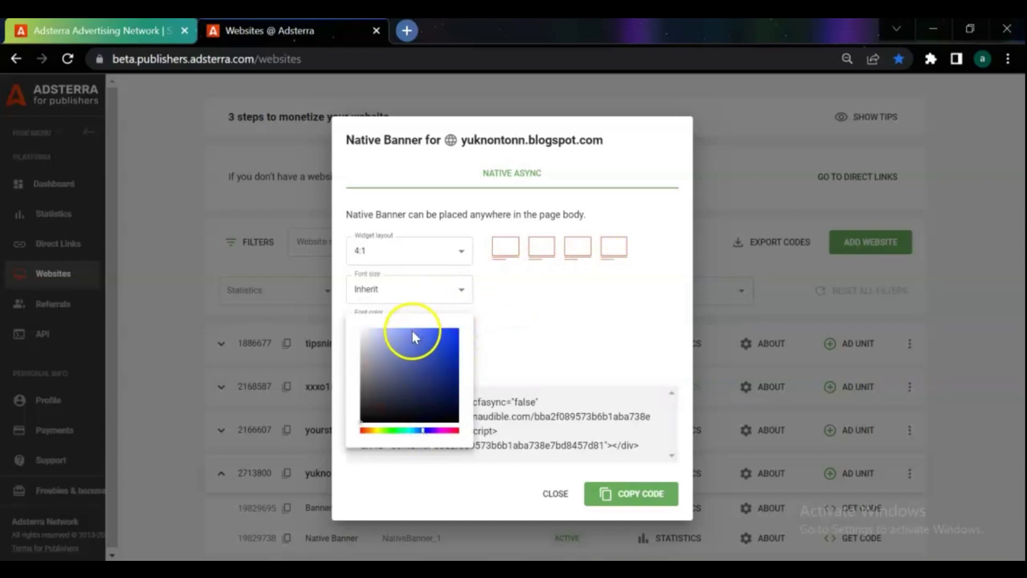
{"action": "left_click", "coordinate": [522, 337]}
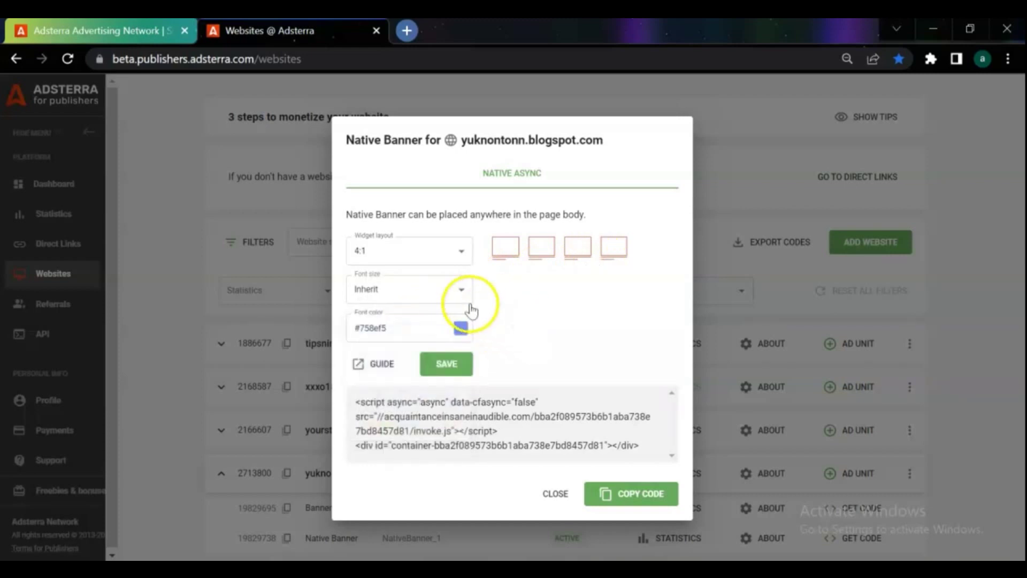
{"action": "left_click", "coordinate": [460, 290]}
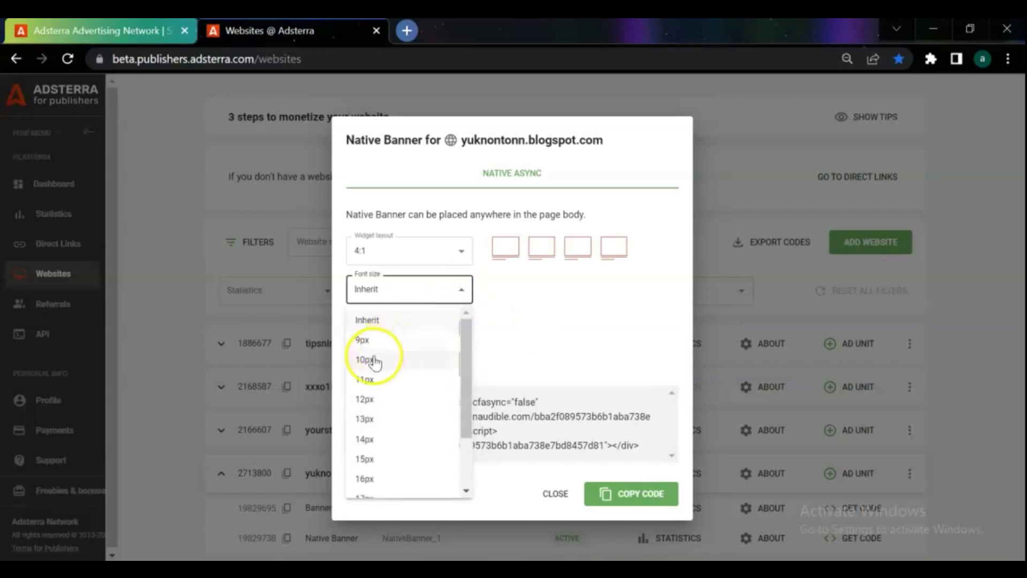
{"action": "left_click", "coordinate": [364, 360]}
{"action": "left_click", "coordinate": [448, 365]}
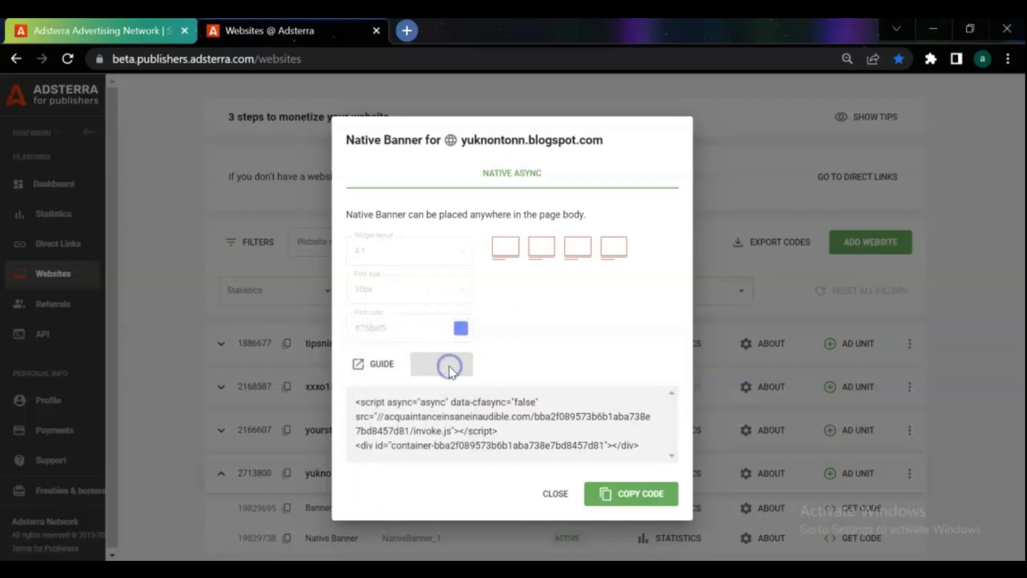
{"action": "left_click", "coordinate": [645, 495]}
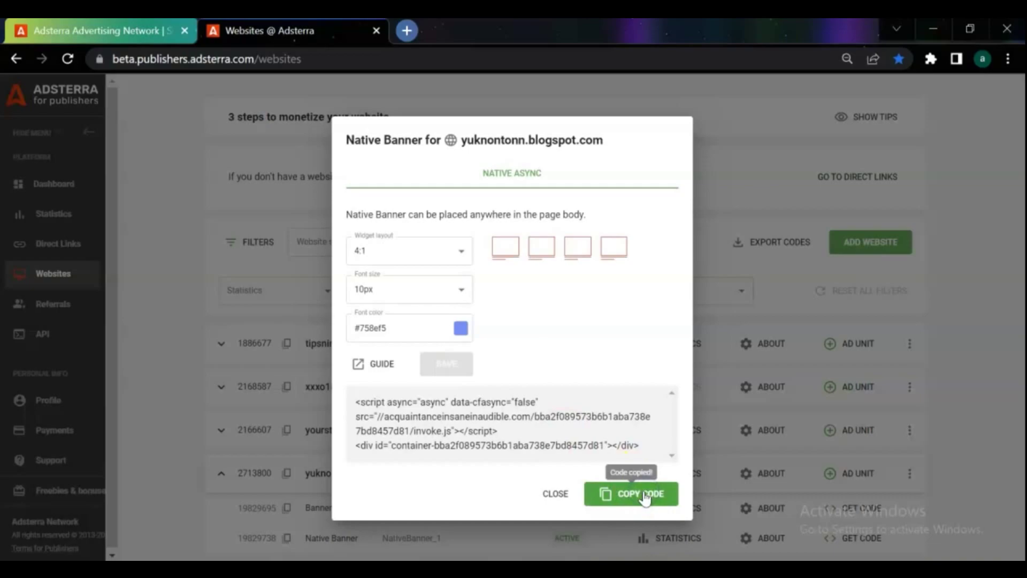
{"action": "left_click", "coordinate": [544, 557]}
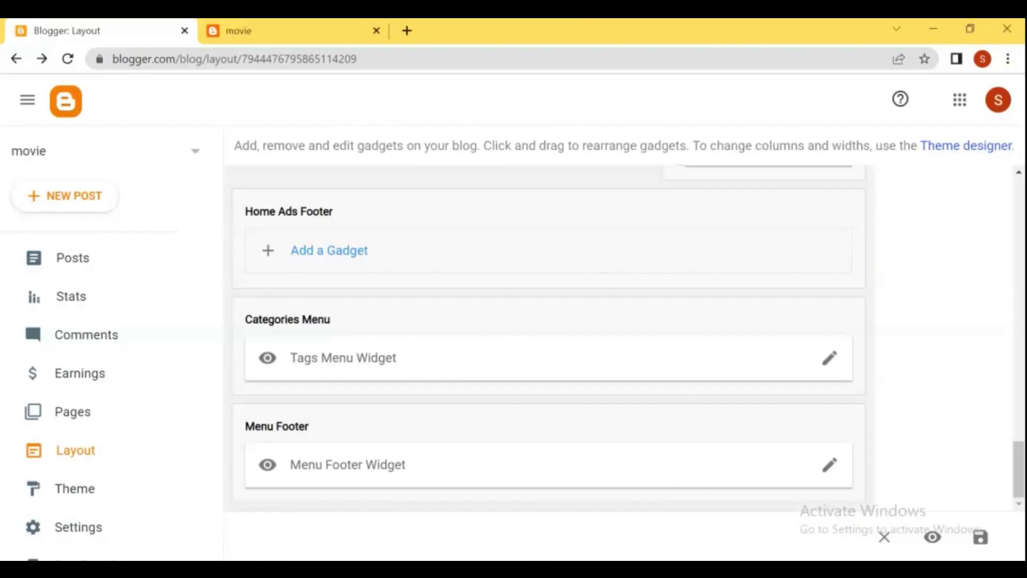
Add an HTML/JavaScript gadget containing the pasted native banner code to Home Ads Footer and save it
{"action": "left_click", "coordinate": [325, 262]}
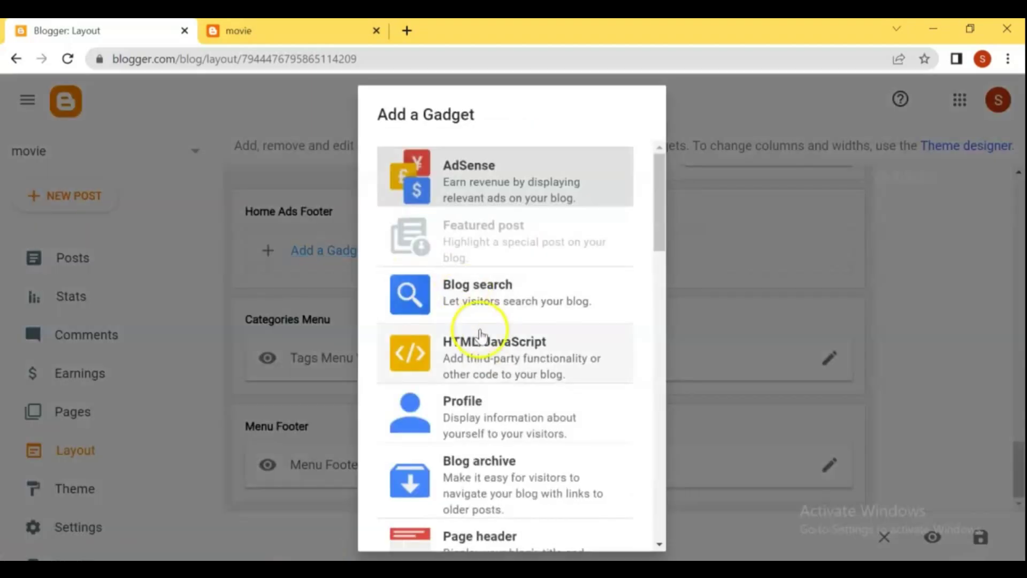
{"action": "left_click", "coordinate": [469, 349]}
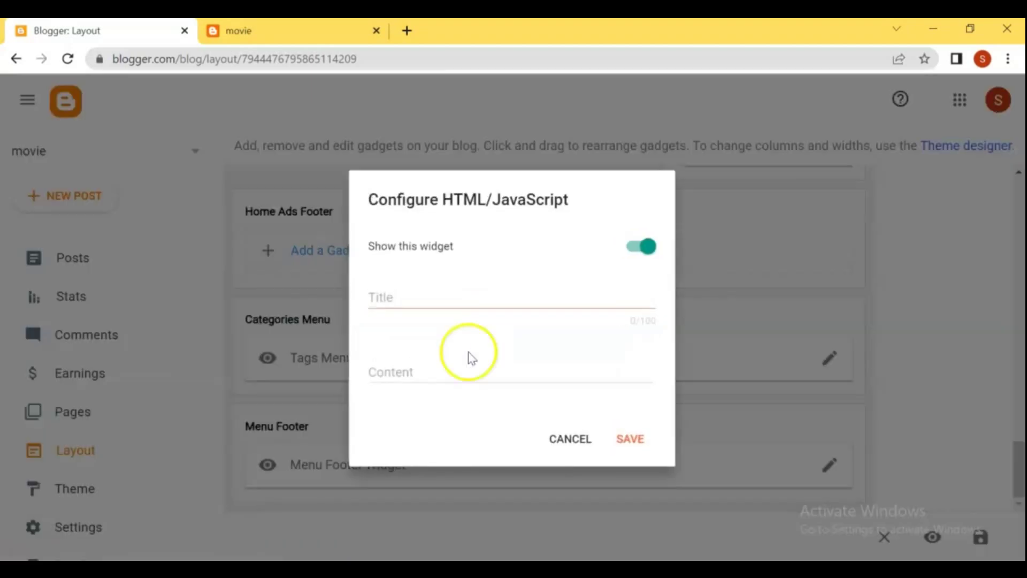
{"action": "left_click", "coordinate": [404, 378]}
{"action": "right_click", "coordinate": [405, 379]}
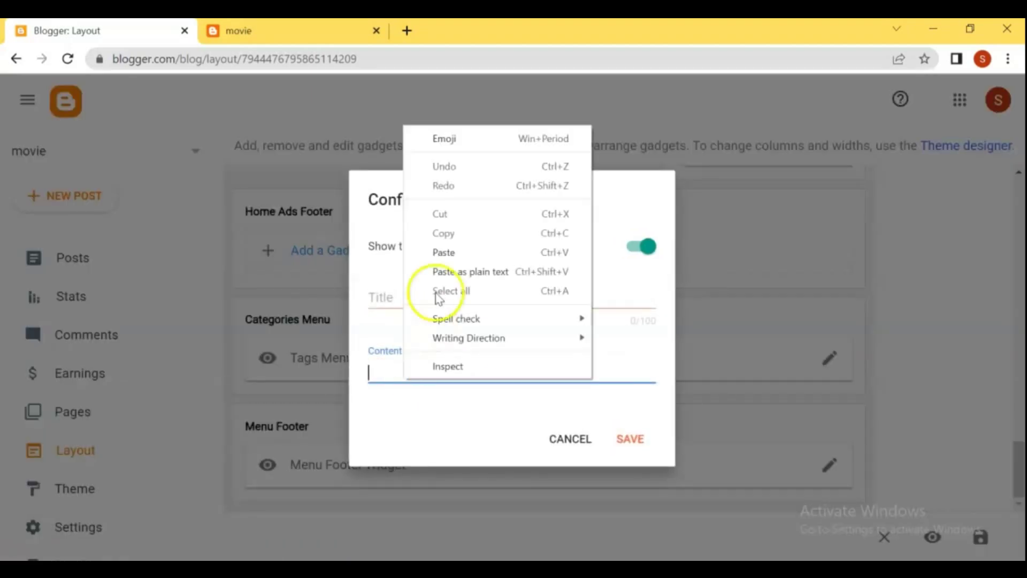
{"action": "left_click", "coordinate": [447, 249]}
{"action": "left_click", "coordinate": [627, 487]}
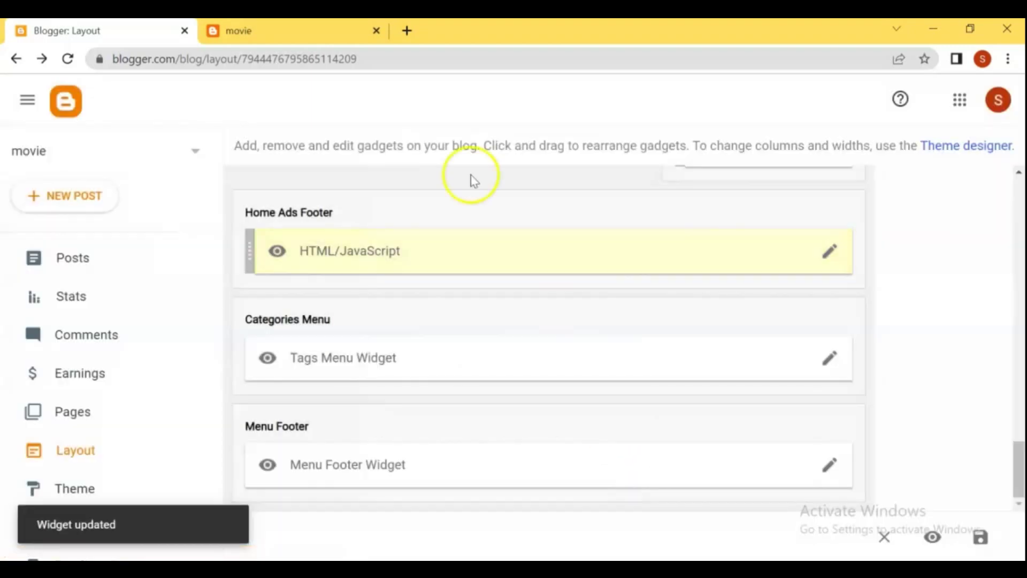
Reload the live movie blog and scroll down to see the four native ads above the footer
{"action": "left_click", "coordinate": [279, 30]}
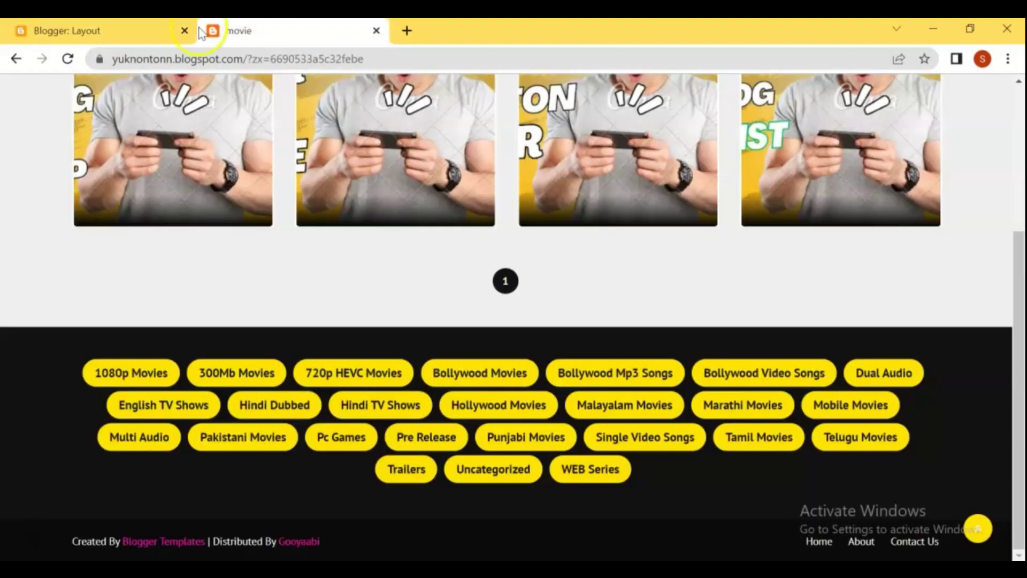
{"action": "left_click", "coordinate": [68, 59]}
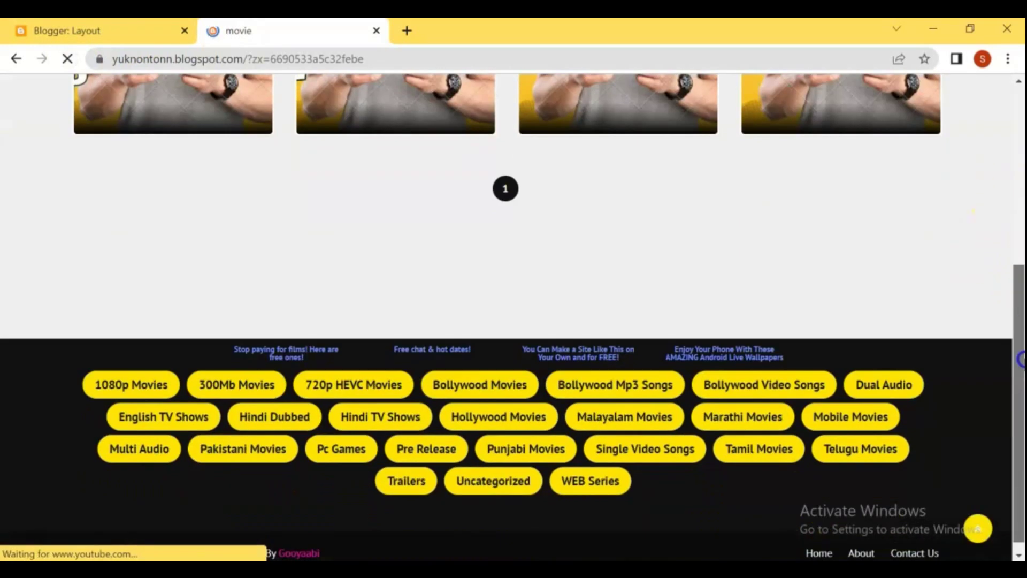
{"action": "left_click_drag", "start_coordinate": [1010, 451], "coordinate": [1019, 339]}
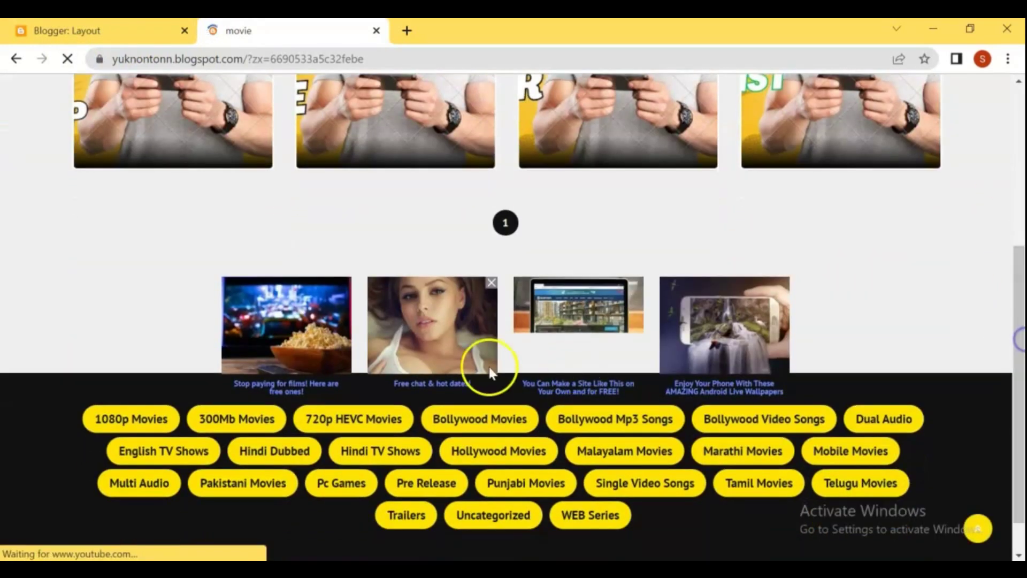
Change the Native Banner font size to 18px, save it, copy the code, and return to Blogger Layout
{"action": "mouse_move", "coordinate": [553, 567]}
{"action": "left_click", "coordinate": [568, 511]}
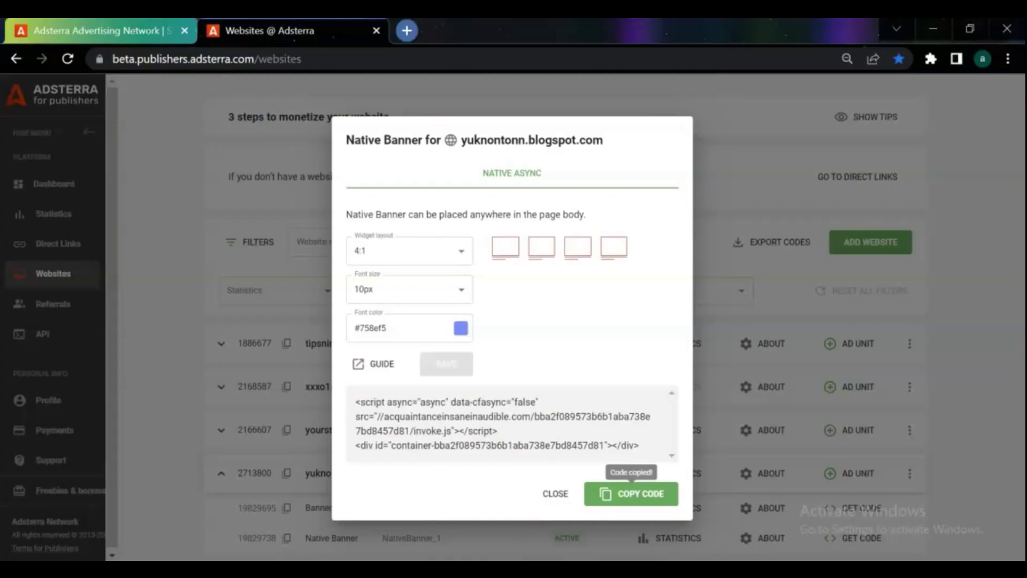
{"action": "left_click", "coordinate": [462, 292]}
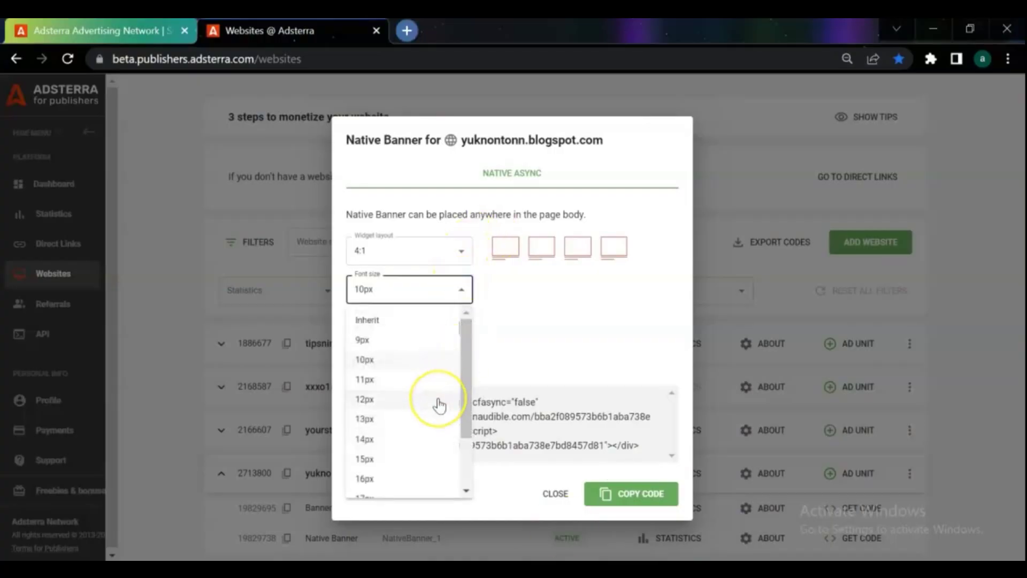
{"action": "left_click_drag", "start_coordinate": [467, 413], "coordinate": [467, 458]}
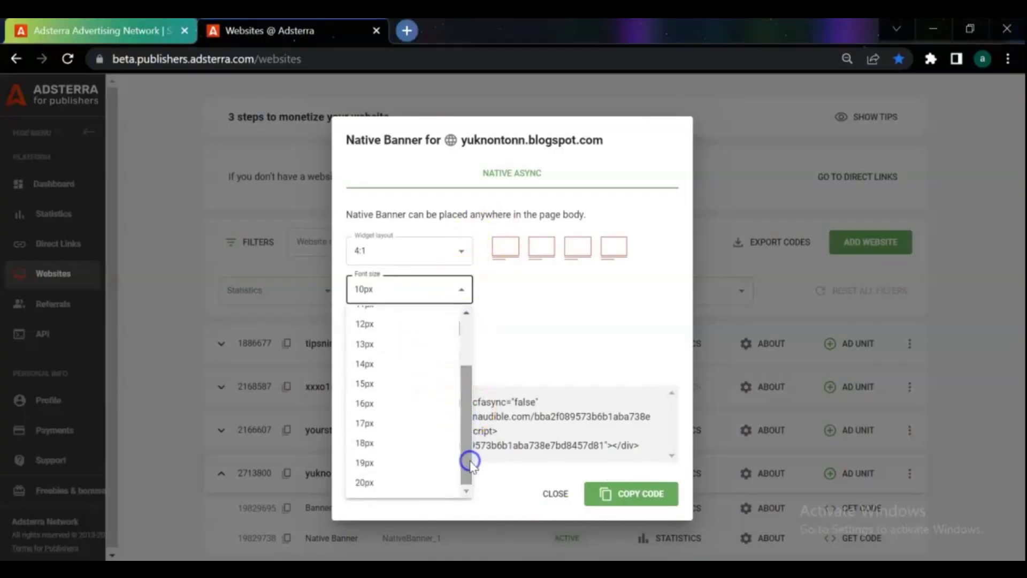
{"action": "left_click", "coordinate": [366, 445]}
{"action": "left_click", "coordinate": [457, 365]}
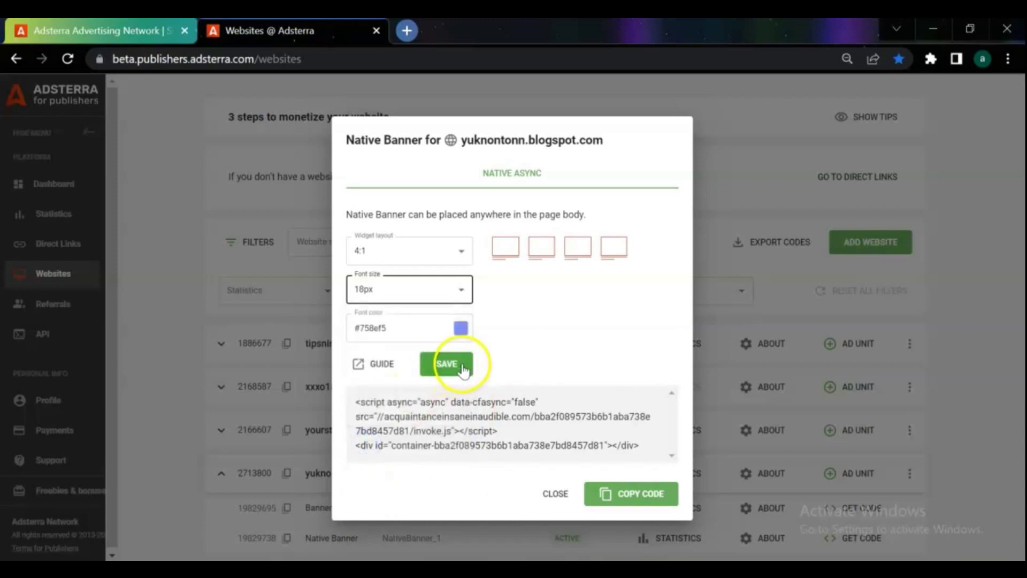
{"action": "left_click", "coordinate": [642, 491]}
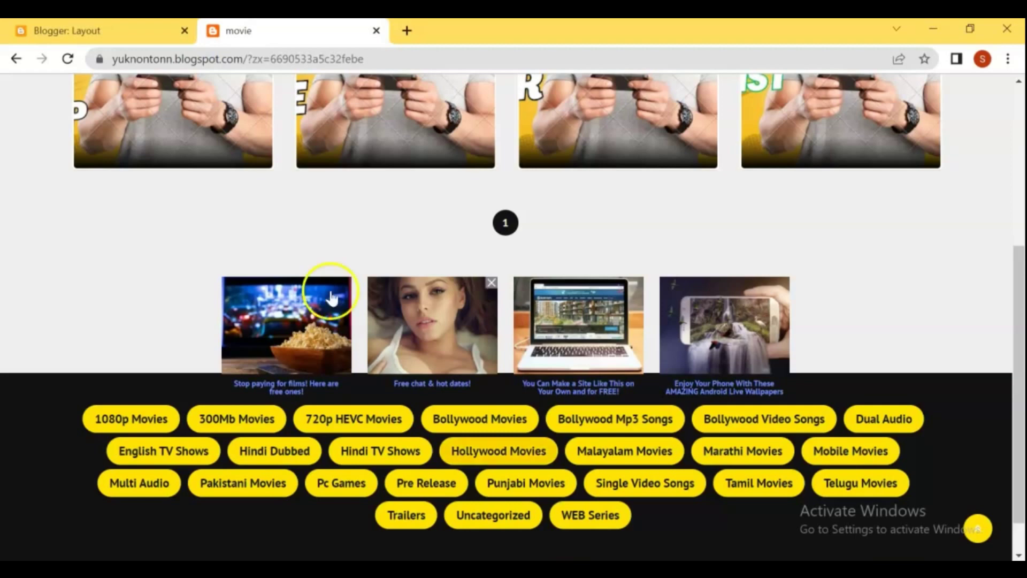
{"action": "left_click", "coordinate": [63, 27]}
{"action": "left_click_drag", "start_coordinate": [1018, 470], "coordinate": [970, 252]}
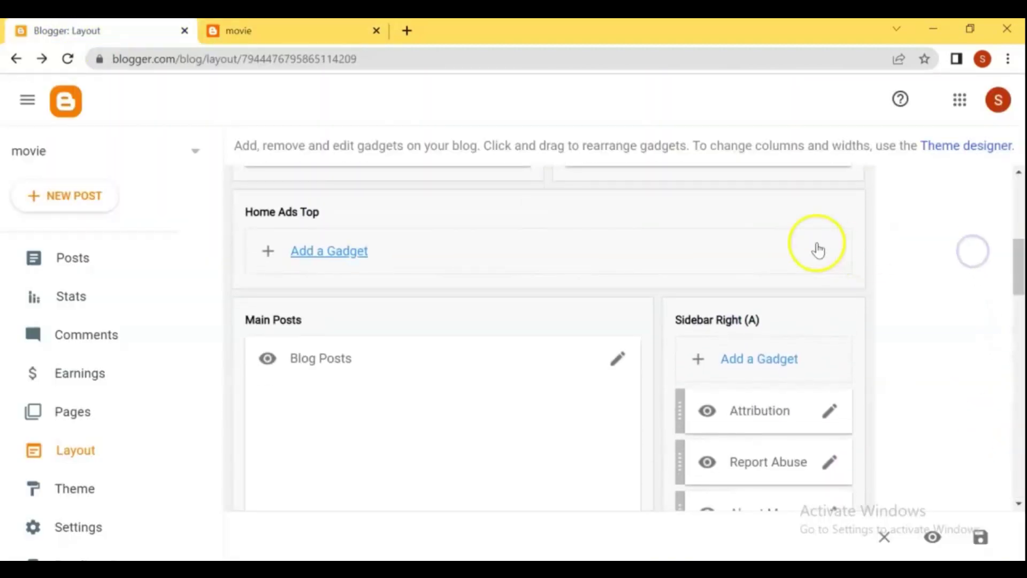
Add an HTML/JavaScript gadget under Home Ads Top and paste the native banner script into Content
{"action": "left_click", "coordinate": [328, 261]}
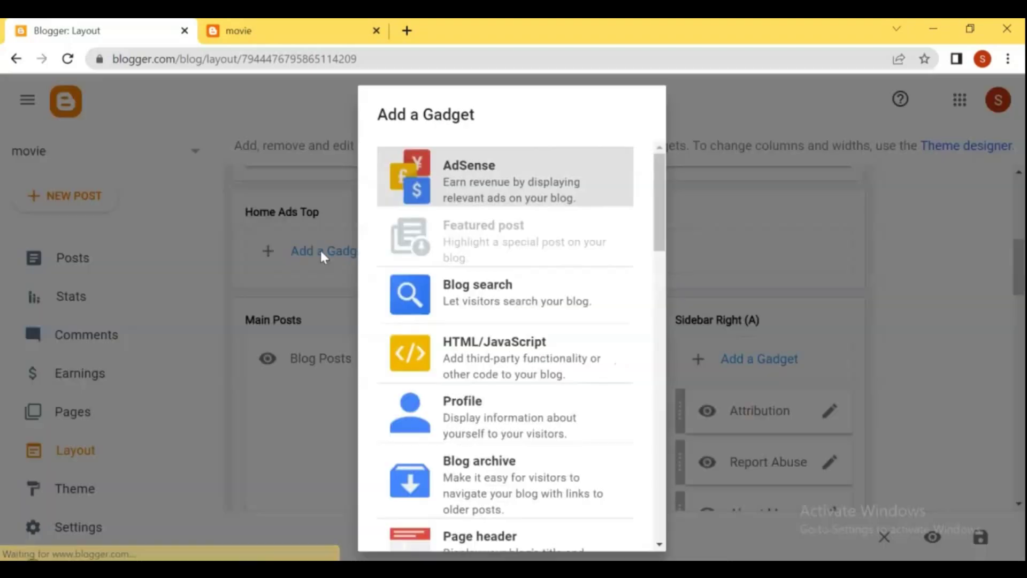
{"action": "left_click", "coordinate": [528, 353]}
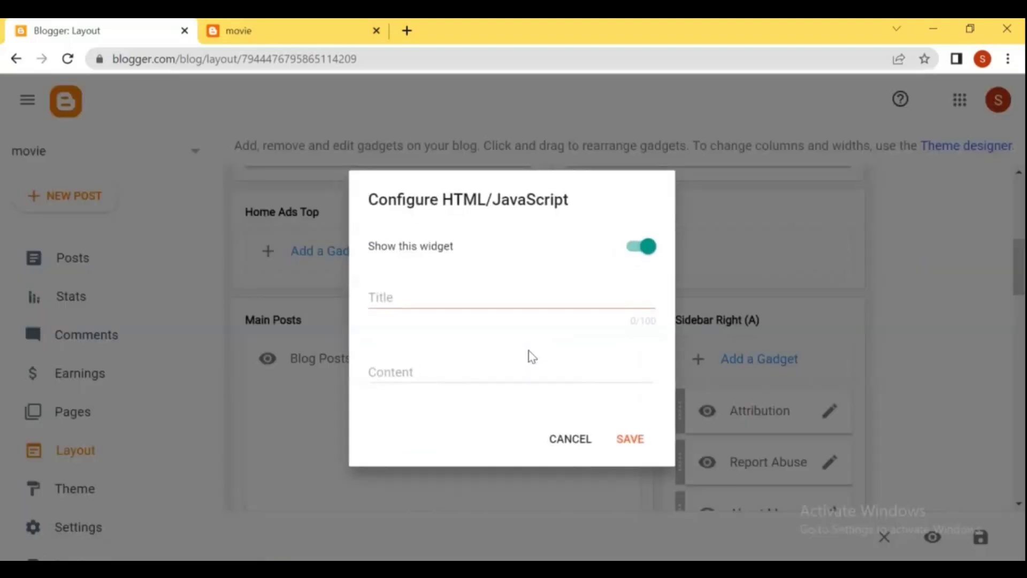
{"action": "left_click", "coordinate": [401, 373]}
{"action": "right_click", "coordinate": [402, 373]}
{"action": "left_click", "coordinate": [434, 248]}
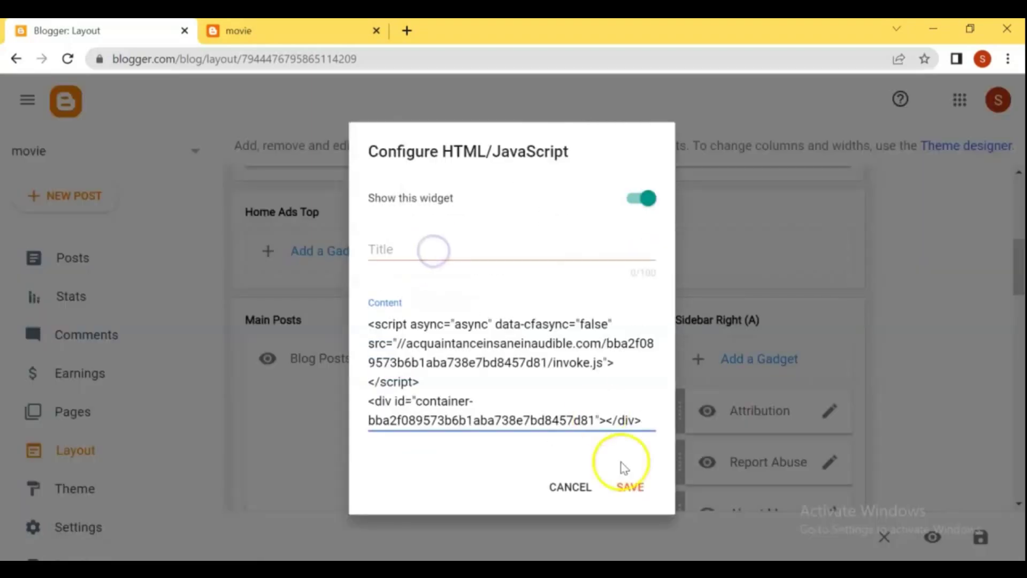
Save the Home Ads Top gadget, then reload the live blog twice to see ads above the posts
{"action": "left_click", "coordinate": [630, 486]}
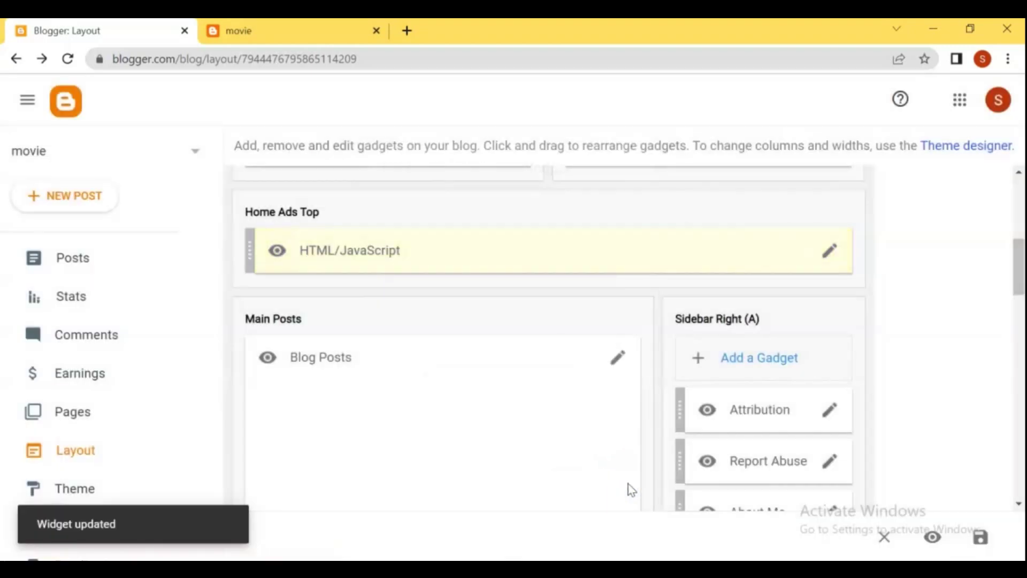
{"action": "left_click", "coordinate": [214, 42]}
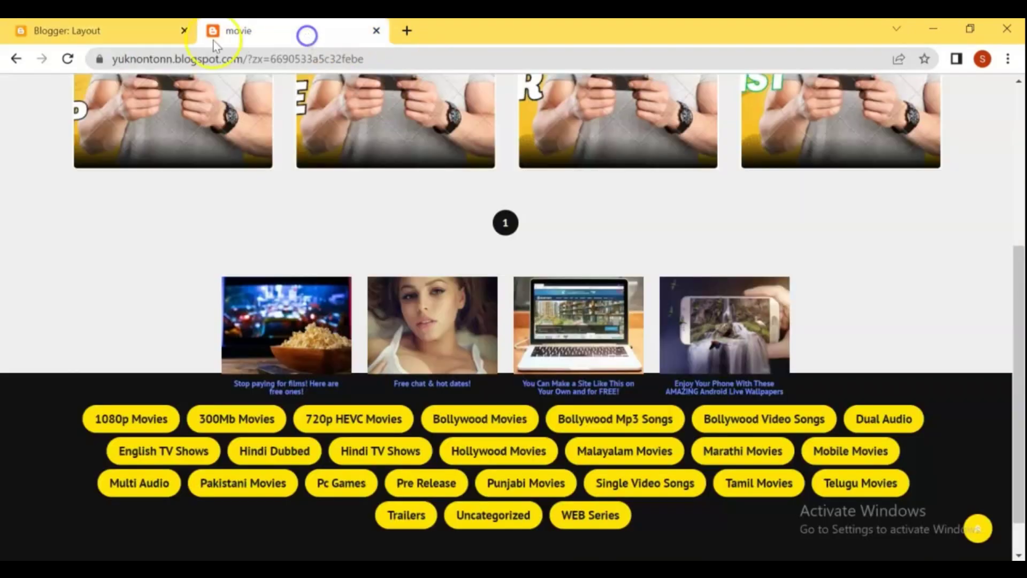
{"action": "left_click", "coordinate": [69, 60]}
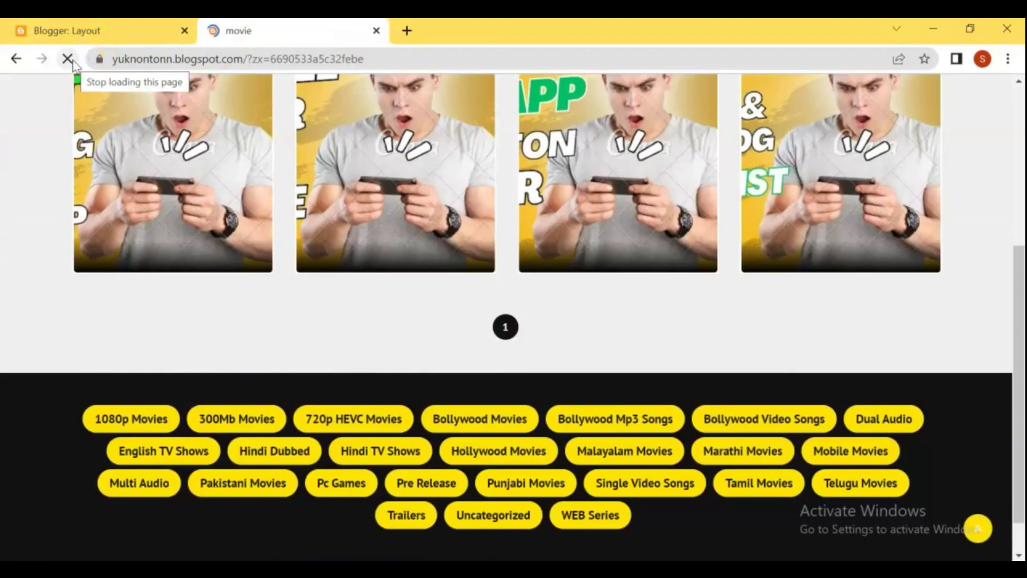
{"action": "left_click_drag", "start_coordinate": [1009, 298], "coordinate": [1010, 116]}
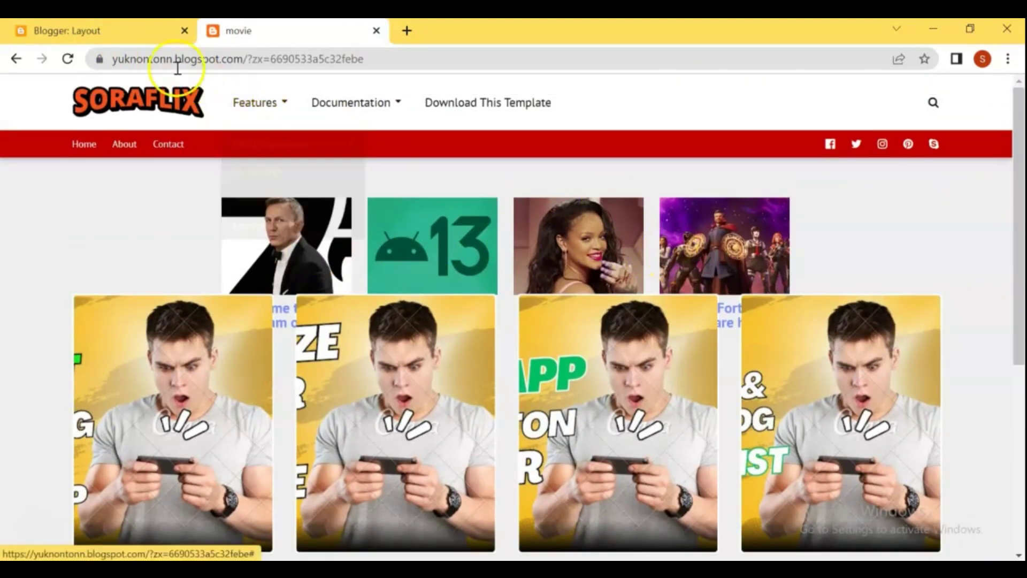
{"action": "left_click", "coordinate": [68, 58]}
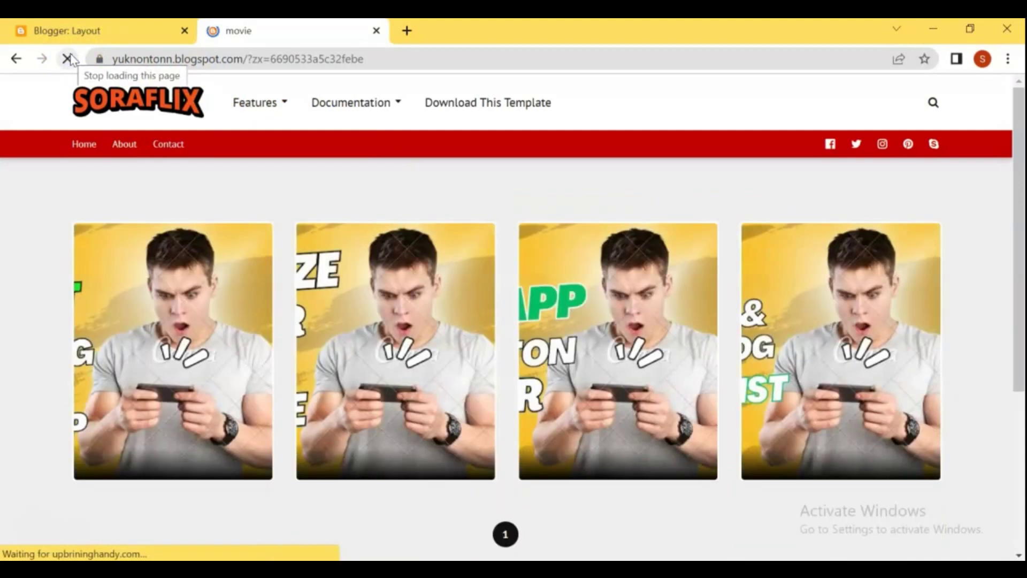
{"action": "left_click_drag", "start_coordinate": [1009, 165], "coordinate": [974, 151]}
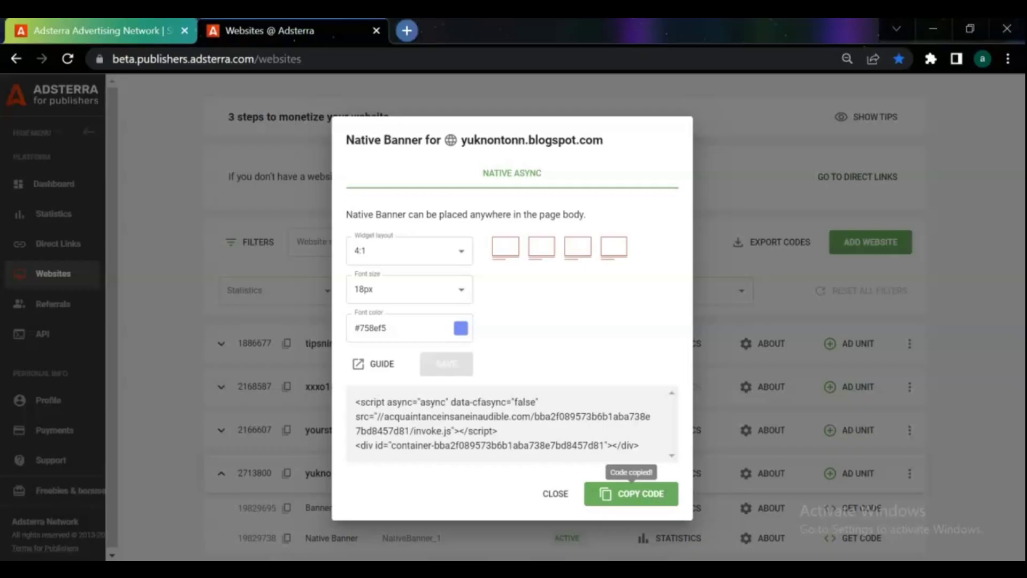
Close the Native Banner code window and submit a Popunder ad unit request for the blog
{"action": "left_click", "coordinate": [554, 492]}
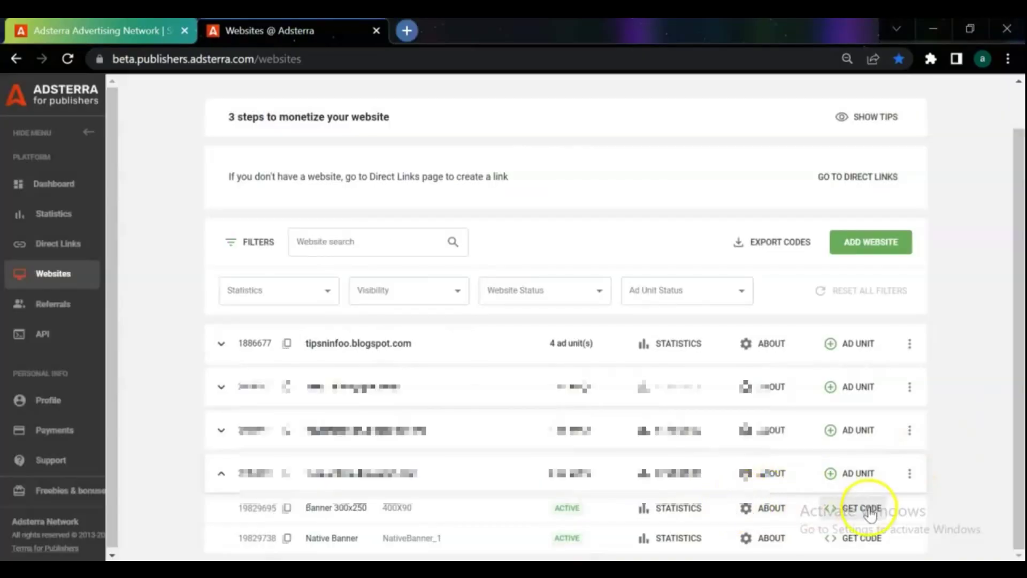
{"action": "left_click", "coordinate": [858, 472]}
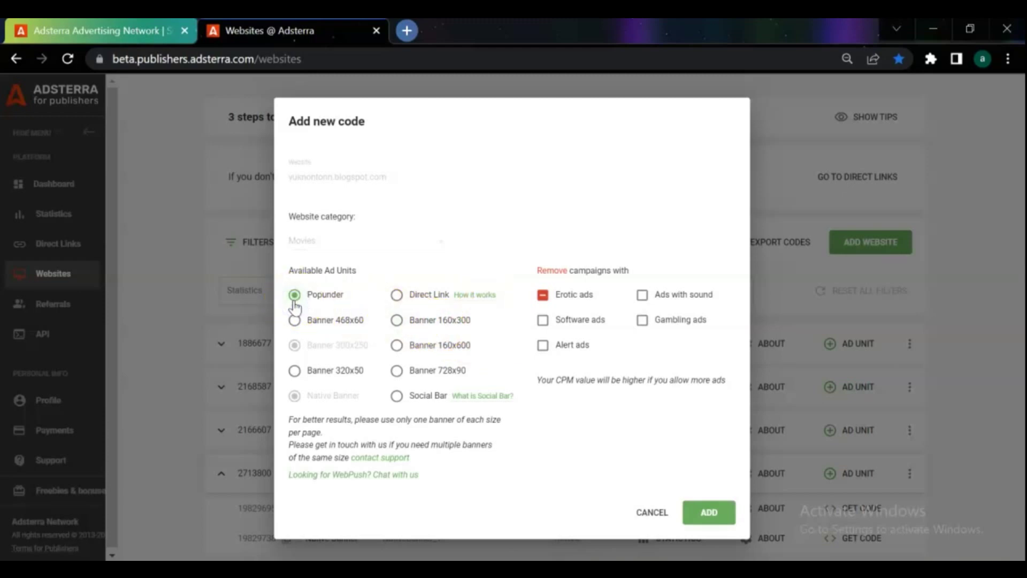
{"action": "left_click", "coordinate": [707, 513]}
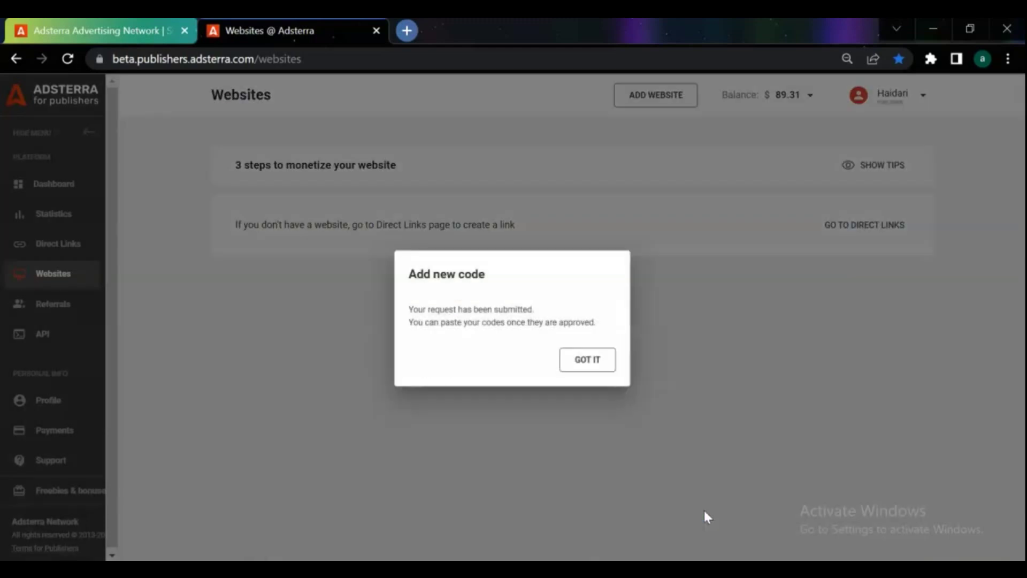
{"action": "left_click", "coordinate": [586, 360]}
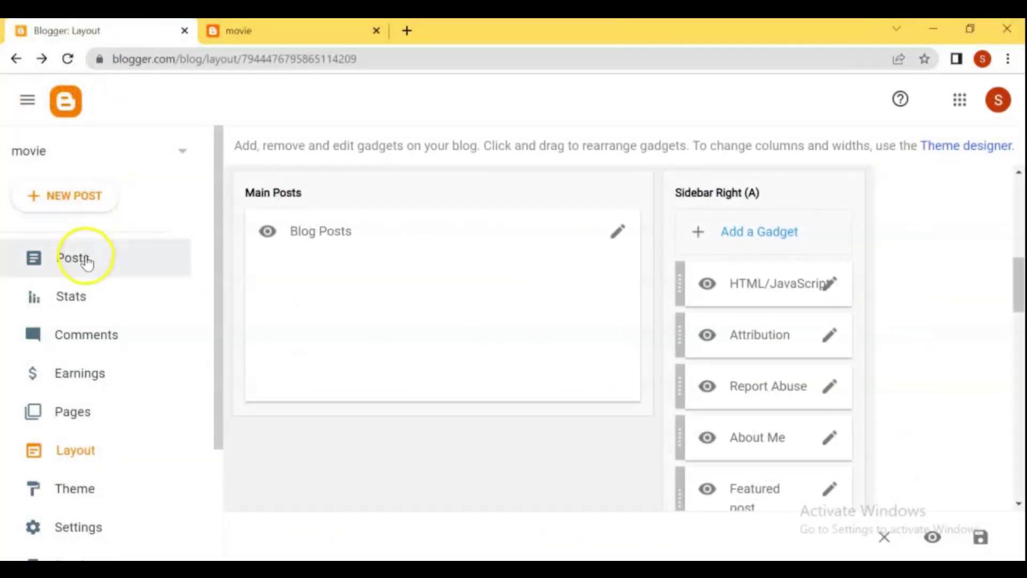
Start a new blog post and open the YouTube video search in the insert-video dialog
{"action": "left_click", "coordinate": [64, 196]}
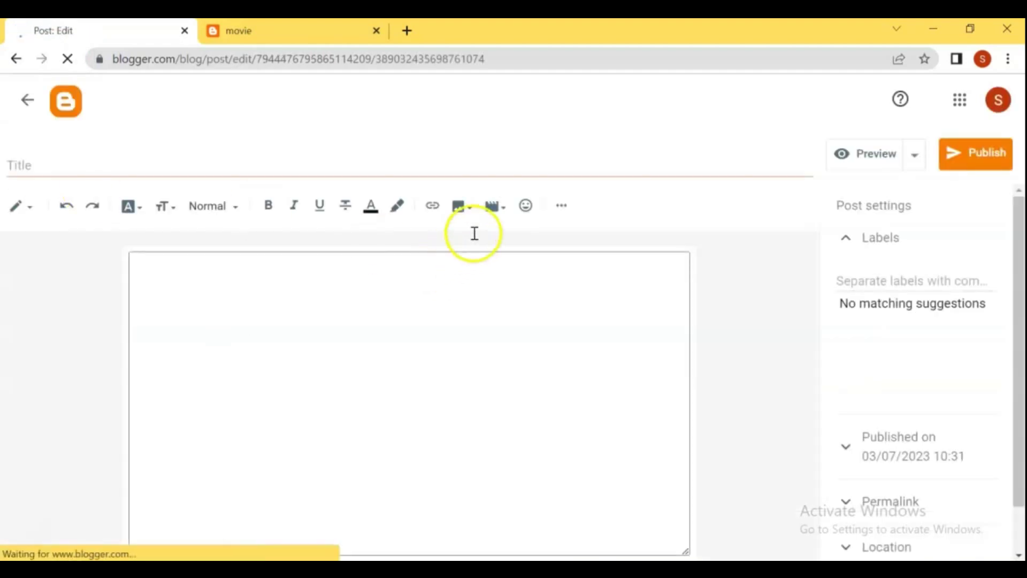
{"action": "left_click", "coordinate": [500, 208]}
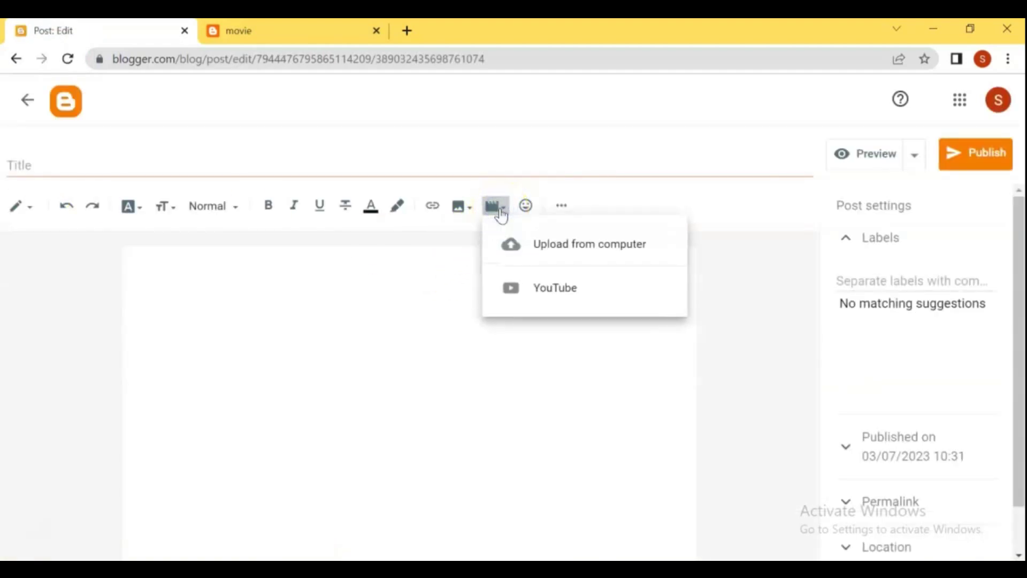
{"action": "left_click", "coordinate": [554, 292]}
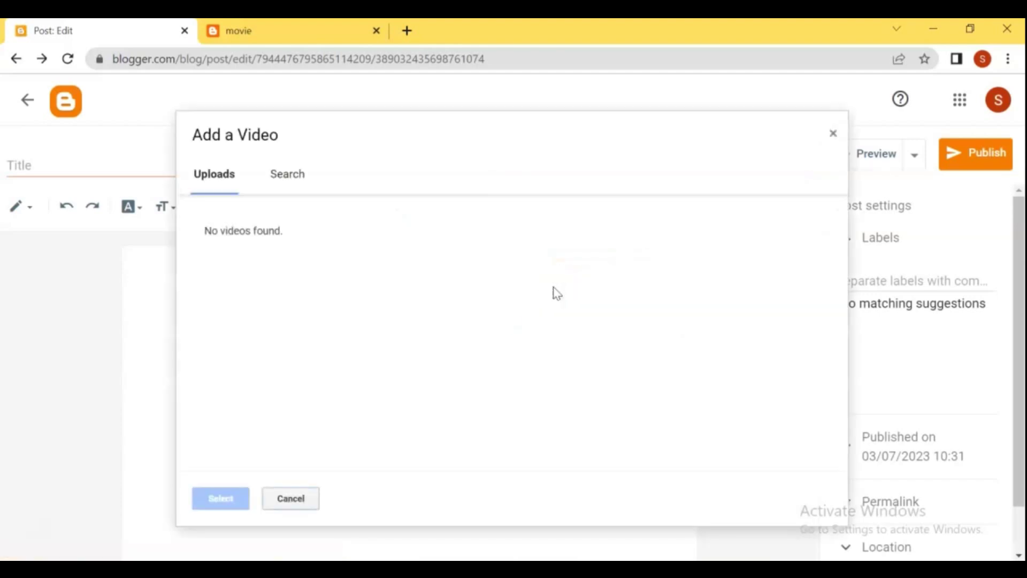
{"action": "left_click", "coordinate": [287, 175]}
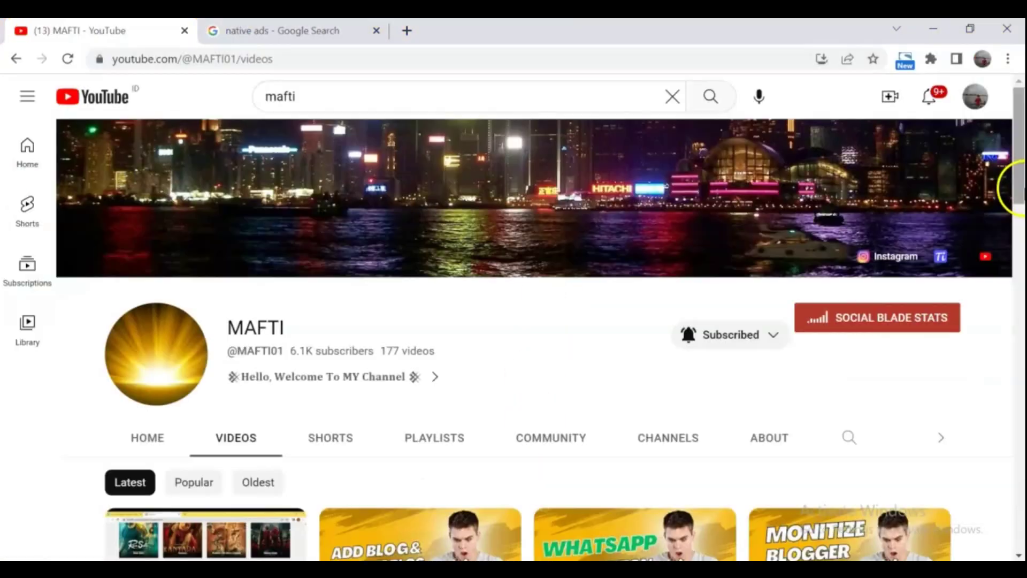
Copy the share link of the ChatGPT blog-writing video from the channel's Videos tab
{"action": "left_click_drag", "start_coordinate": [1013, 194], "coordinate": [1021, 286]}
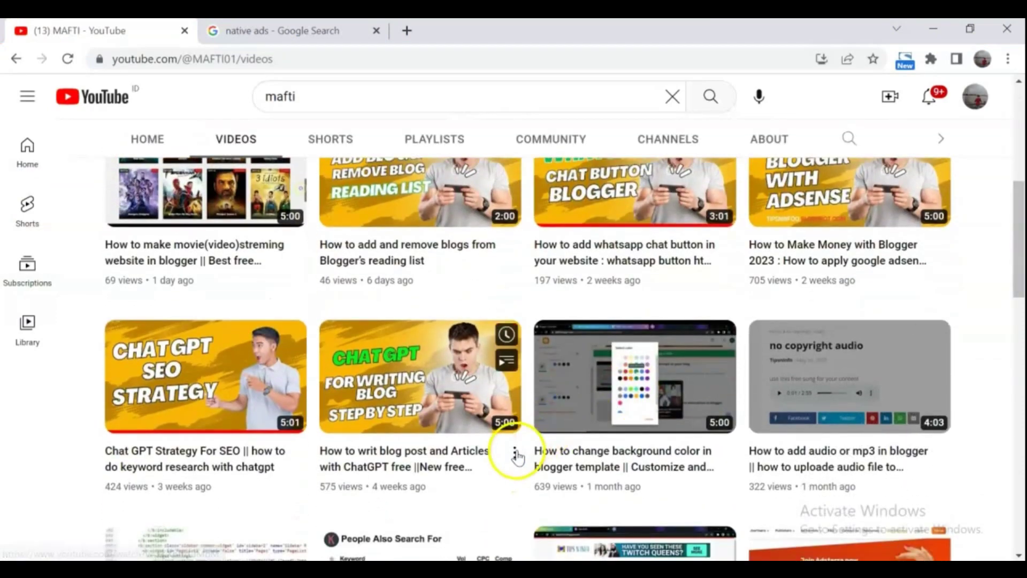
{"action": "left_click", "coordinate": [514, 454]}
{"action": "left_click", "coordinate": [547, 417]}
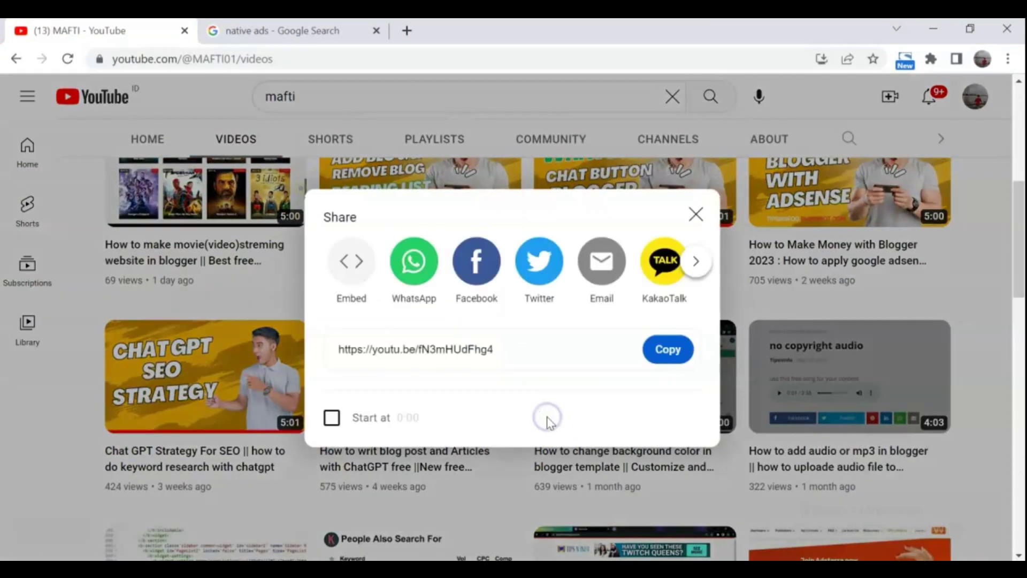
{"action": "left_click", "coordinate": [657, 353]}
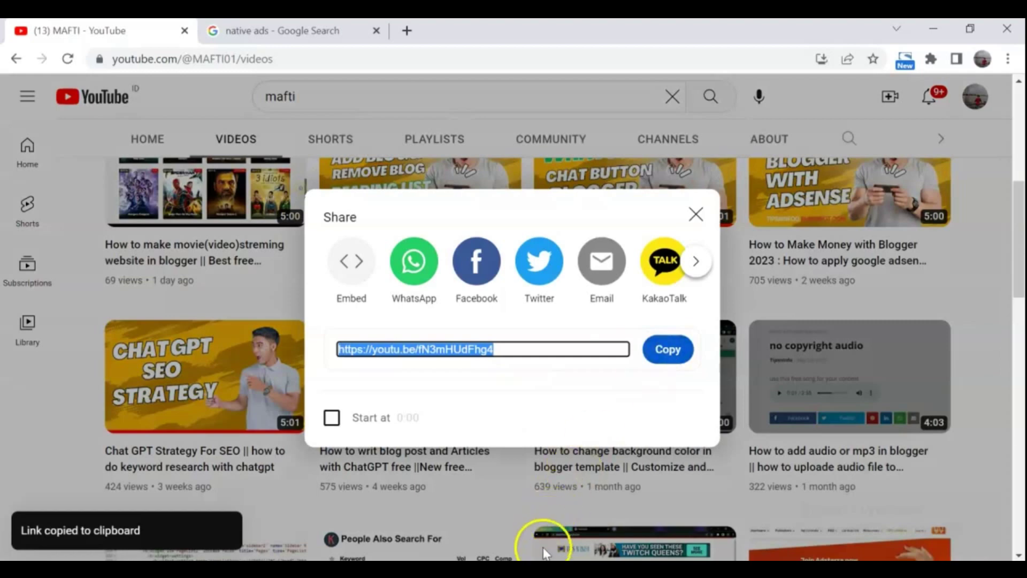
Paste the video link into the YouTube search, insert the ChatGPT video, and enlarge it
{"action": "key", "text": "alt+Tab"}
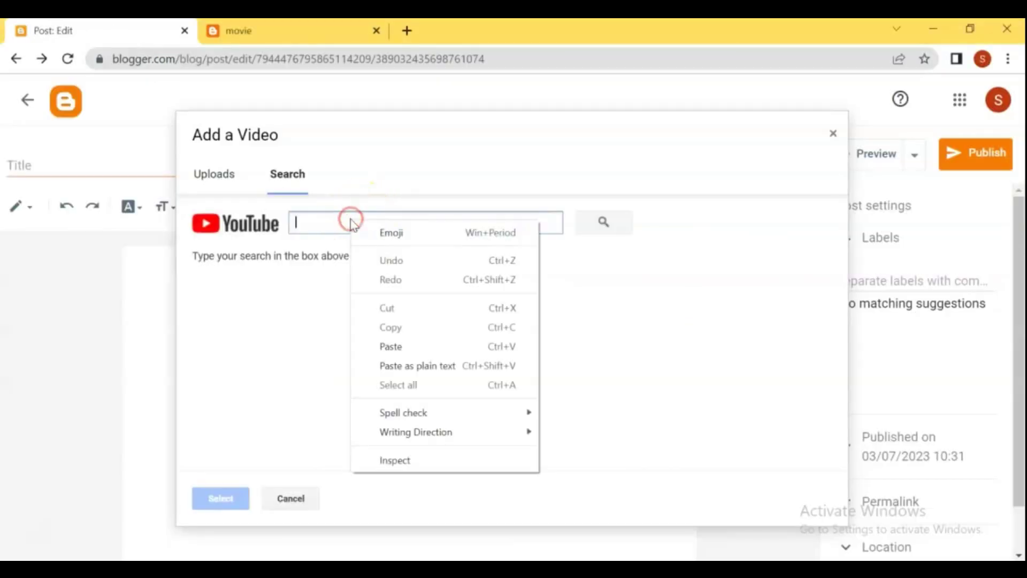
{"action": "left_click", "coordinate": [394, 345]}
{"action": "left_click", "coordinate": [602, 222]}
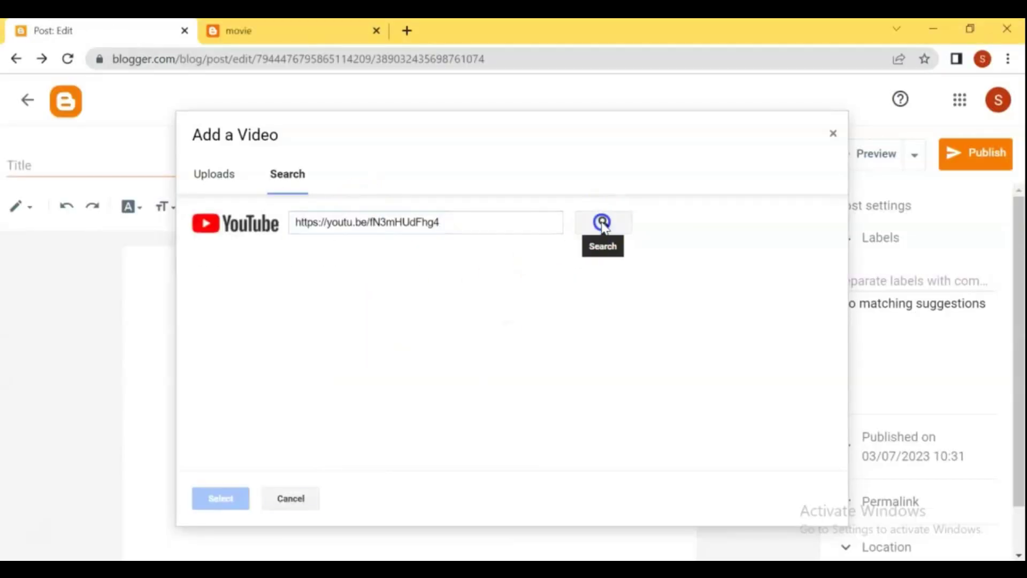
{"action": "left_click", "coordinate": [219, 497]}
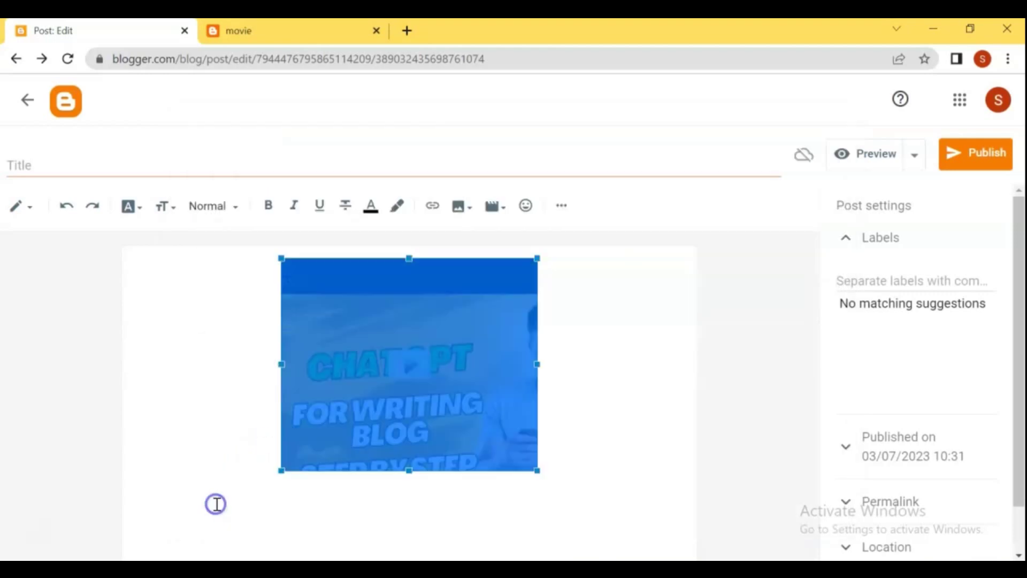
{"action": "left_click_drag", "start_coordinate": [537, 470], "coordinate": [601, 505]}
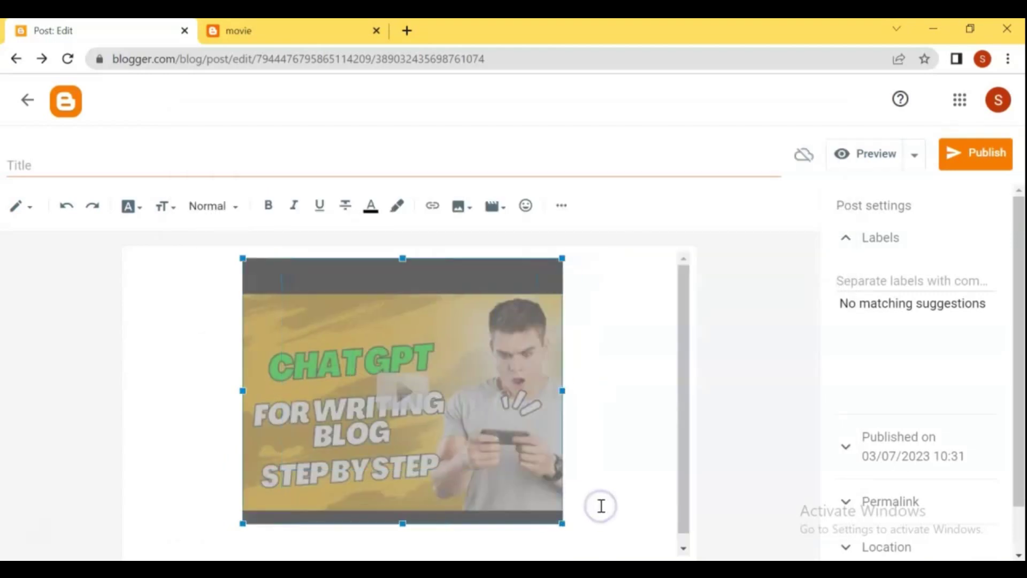
Publish the post, confirm it, and view the live movie blog
{"action": "left_click", "coordinate": [989, 160]}
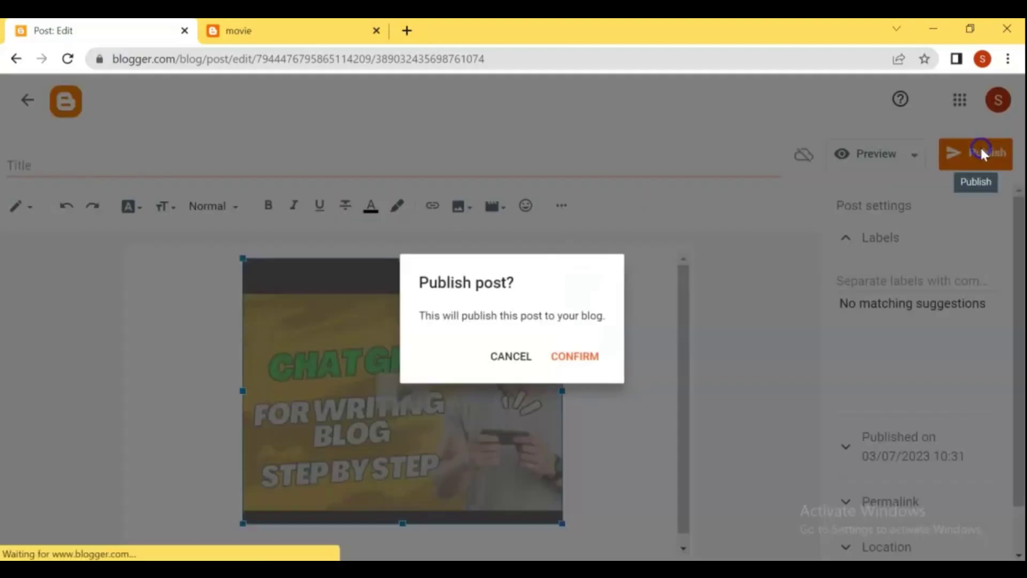
{"action": "left_click", "coordinate": [573, 358]}
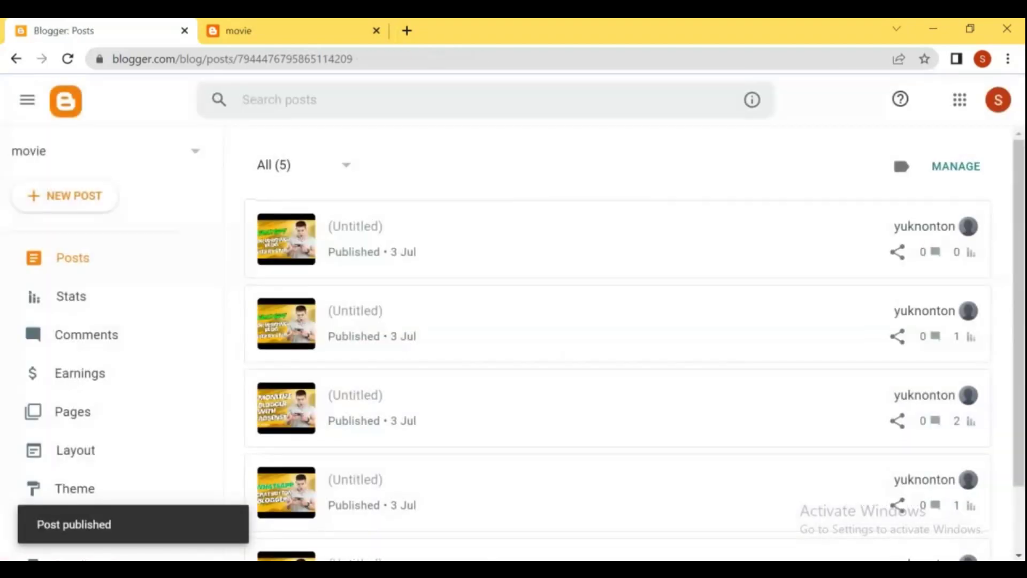
{"action": "left_click", "coordinate": [282, 27]}
{"action": "left_click", "coordinate": [68, 59]}
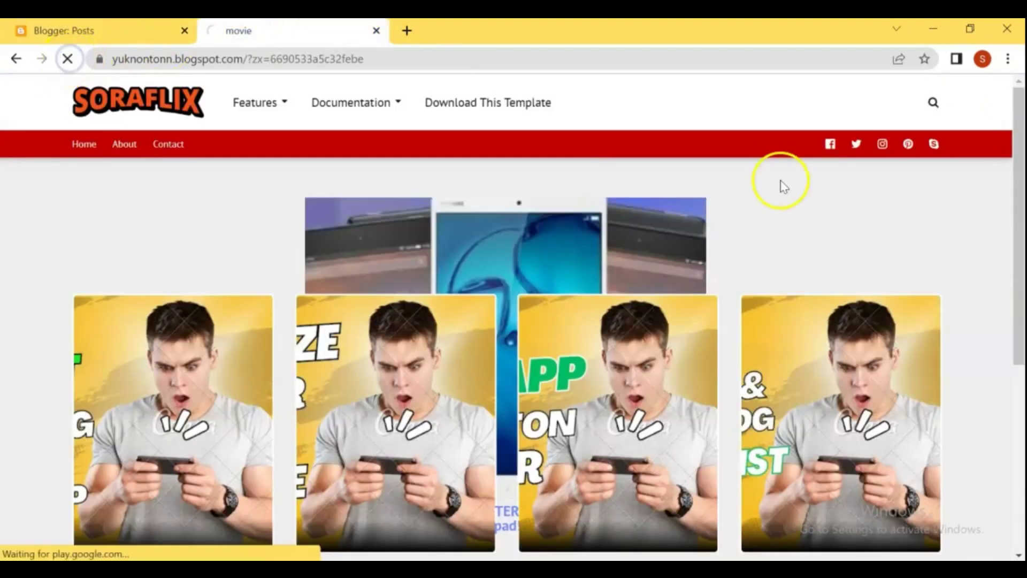
{"action": "left_click_drag", "start_coordinate": [1020, 150], "coordinate": [1020, 262]}
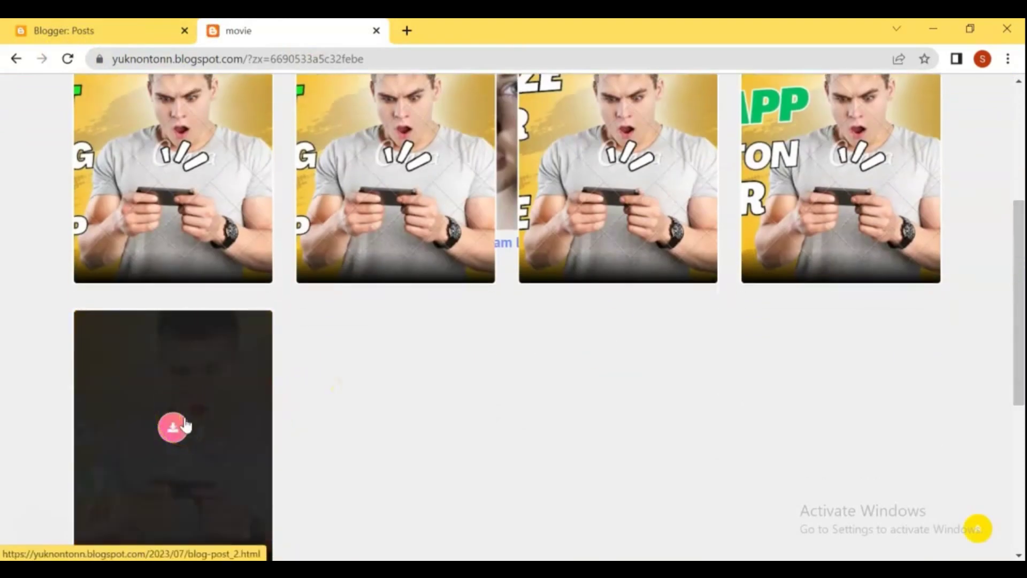
{"action": "scroll", "coordinate": [184, 426], "scroll_direction": "up", "scroll_amount": 5}
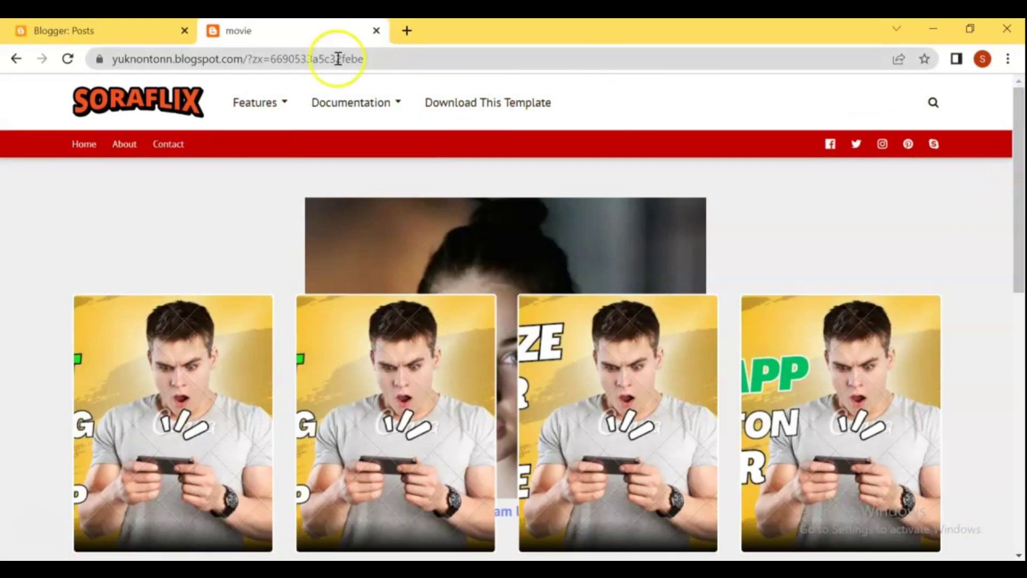
{"action": "left_click", "coordinate": [91, 31]}
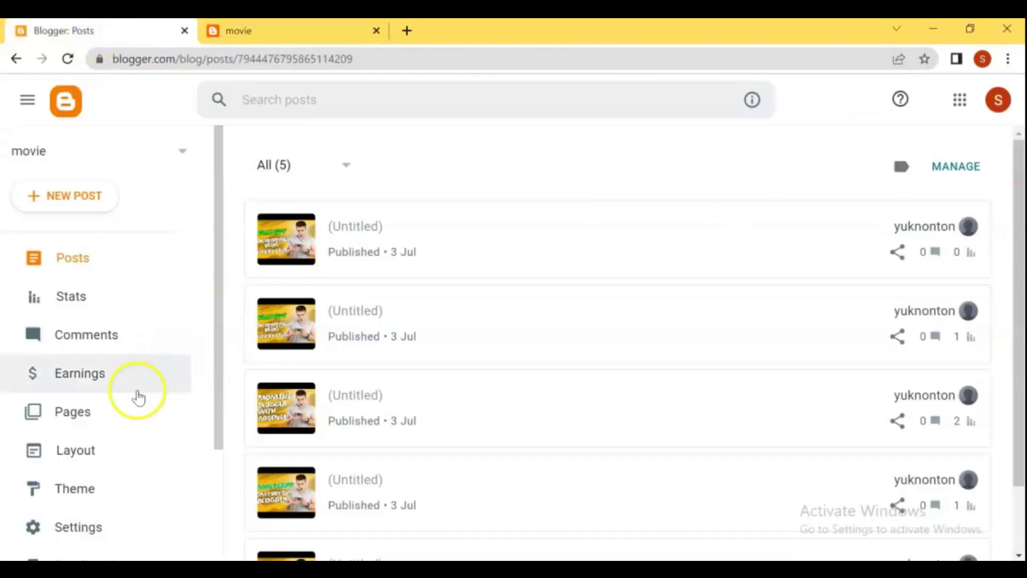
Open the Layout page and the Main Menu Link List gadget's settings
{"action": "left_click", "coordinate": [82, 445]}
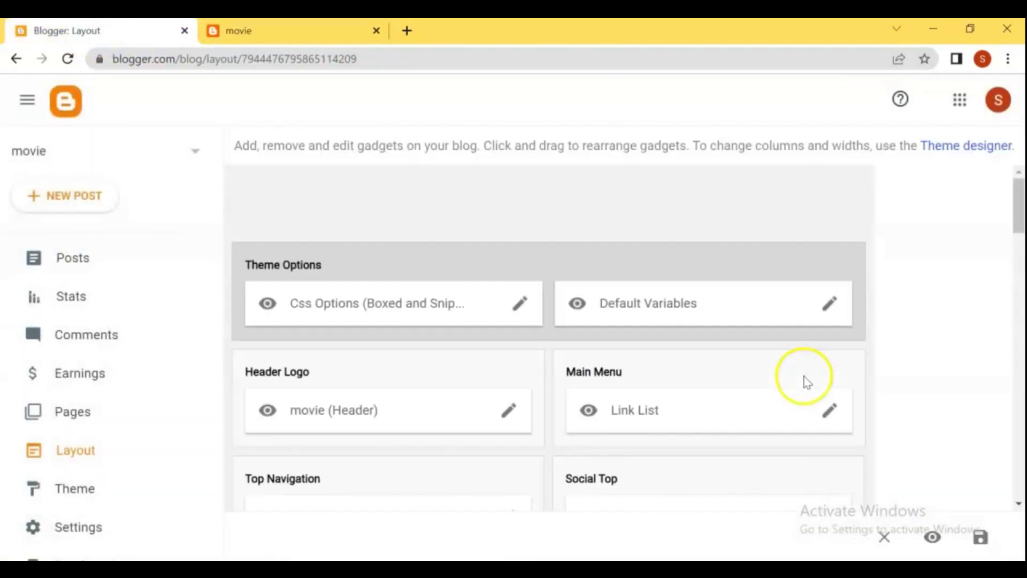
{"action": "left_click_drag", "start_coordinate": [1018, 201], "coordinate": [995, 195]}
{"action": "left_click", "coordinate": [829, 410]}
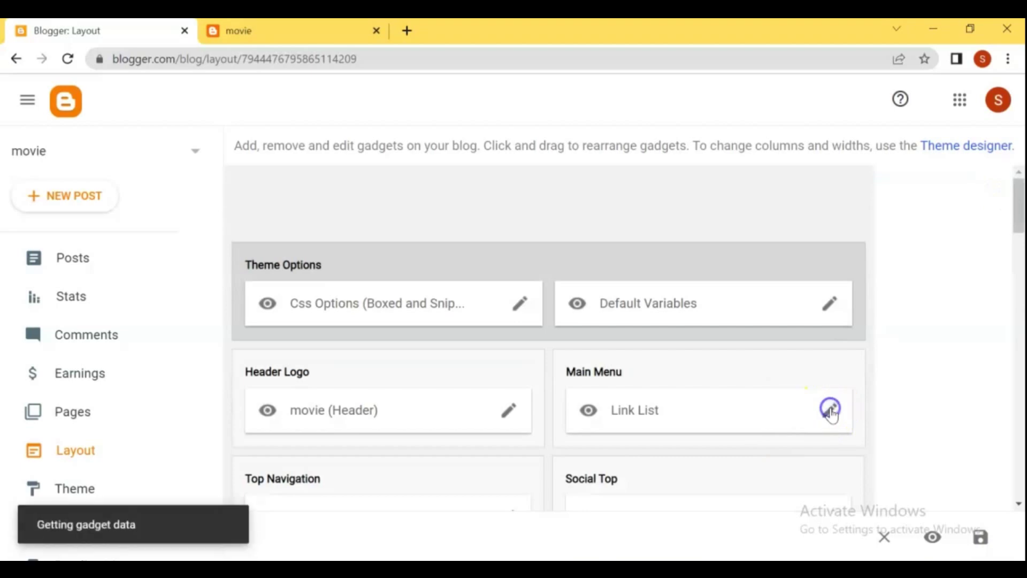
{"action": "mouse_move", "coordinate": [708, 219]}
{"action": "left_mouse_down"}
{"action": "mouse_move", "coordinate": [784, 462]}
{"action": "mouse_move", "coordinate": [724, 216]}
{"action": "left_mouse_up"}
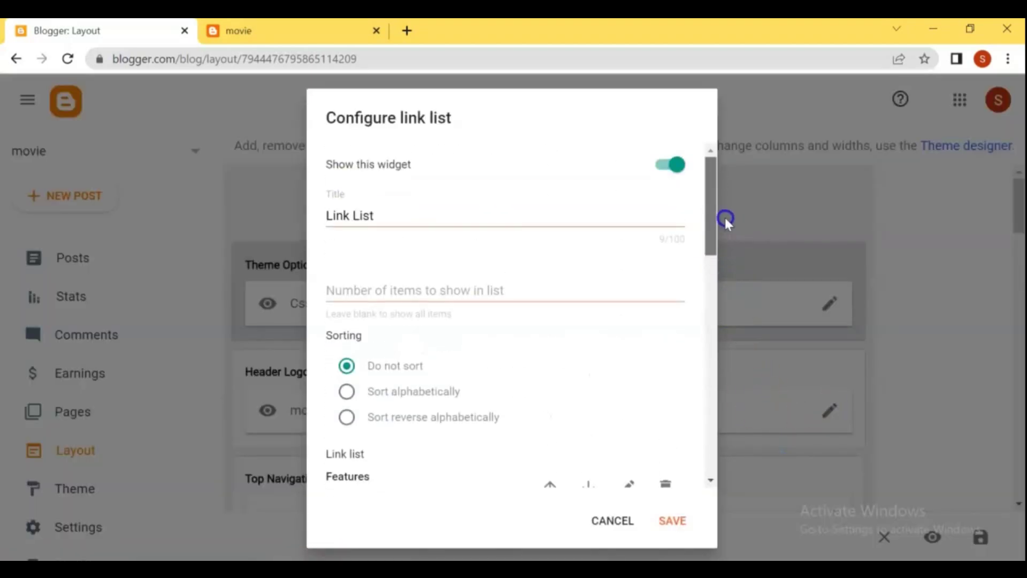
Compare the menu with the live blog, then cancel the link list settings without saving
{"action": "left_click", "coordinate": [294, 31]}
{"action": "left_click_drag", "start_coordinate": [1015, 229], "coordinate": [1019, 506]}
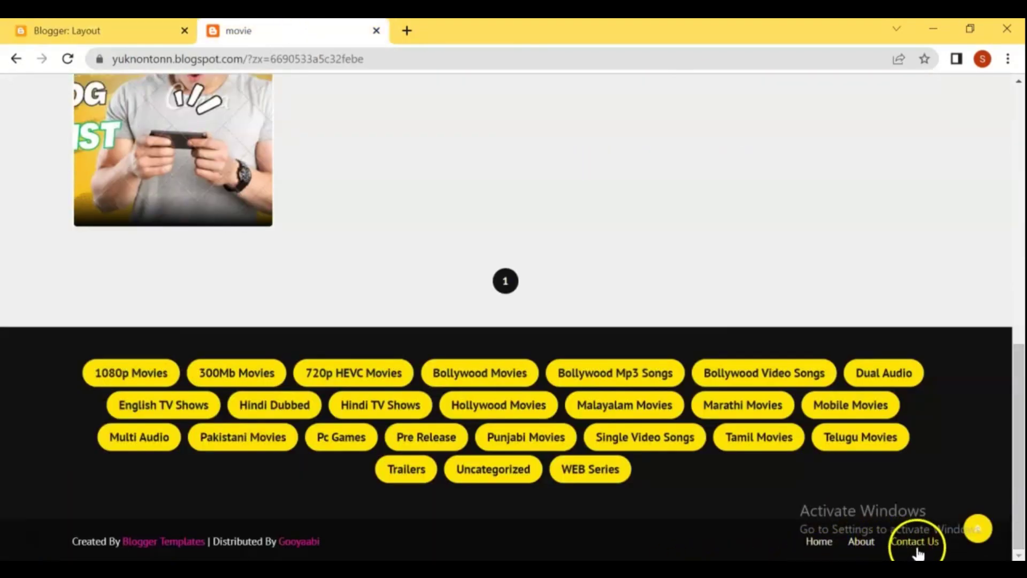
{"action": "left_click", "coordinate": [104, 34]}
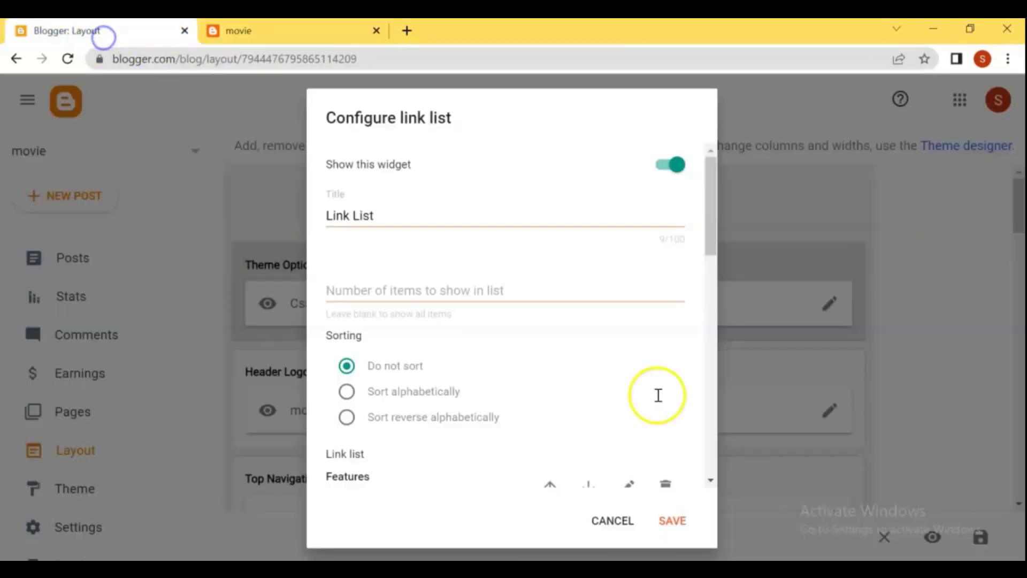
{"action": "left_click", "coordinate": [611, 520]}
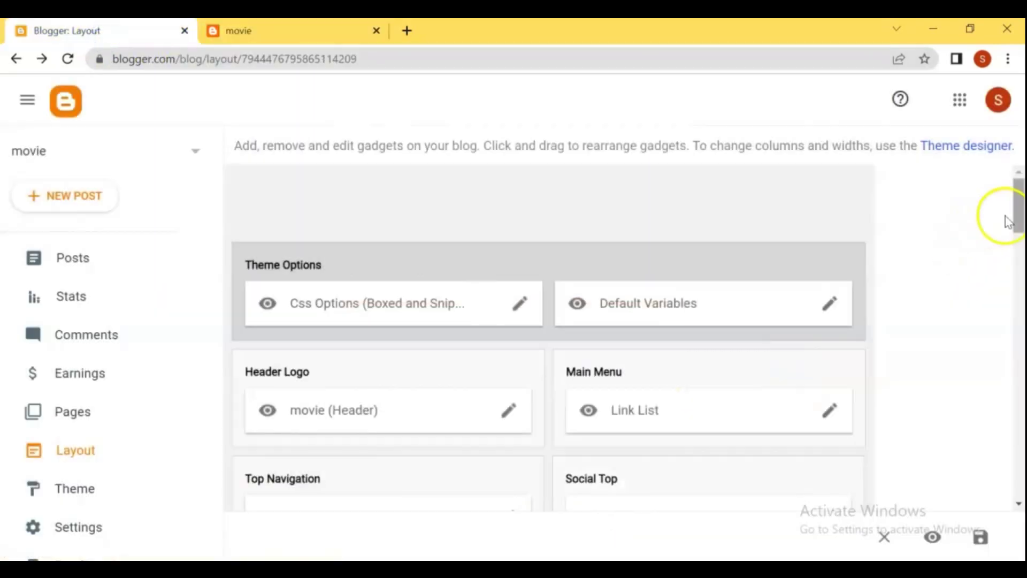
{"action": "left_click_drag", "start_coordinate": [1008, 222], "coordinate": [1020, 480]}
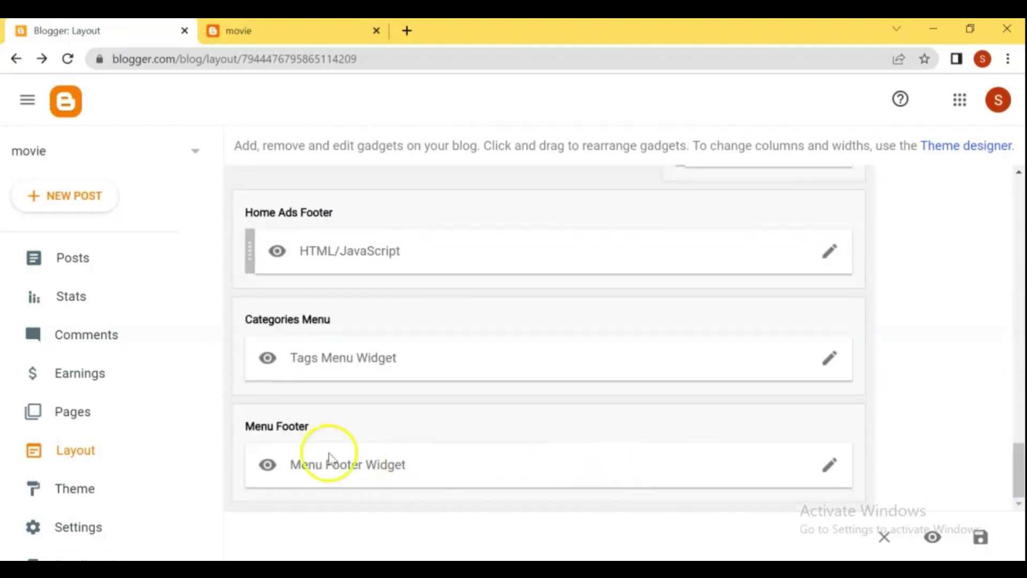
{"action": "left_click", "coordinate": [826, 475]}
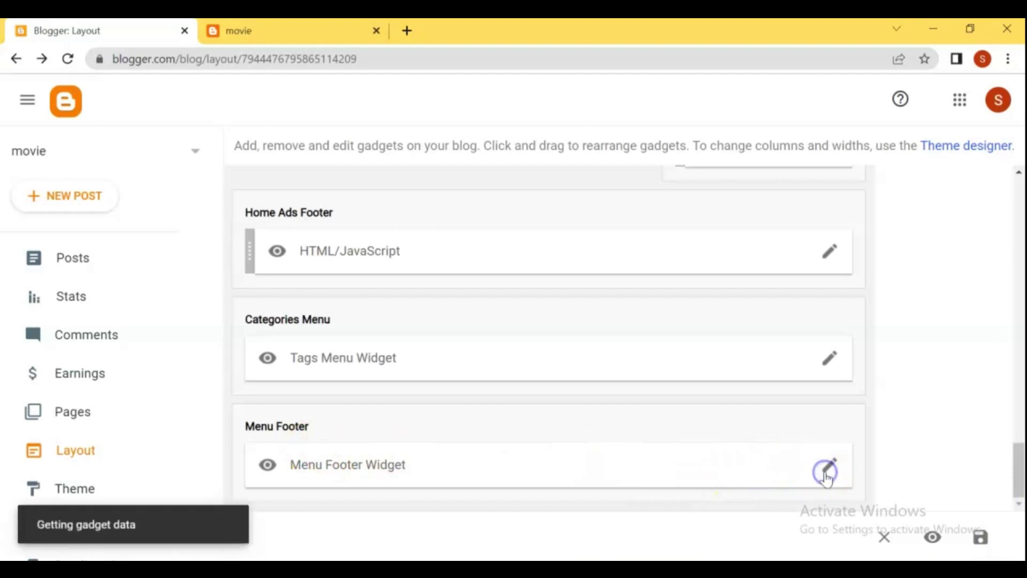
{"action": "left_click_drag", "start_coordinate": [710, 275], "coordinate": [715, 308]}
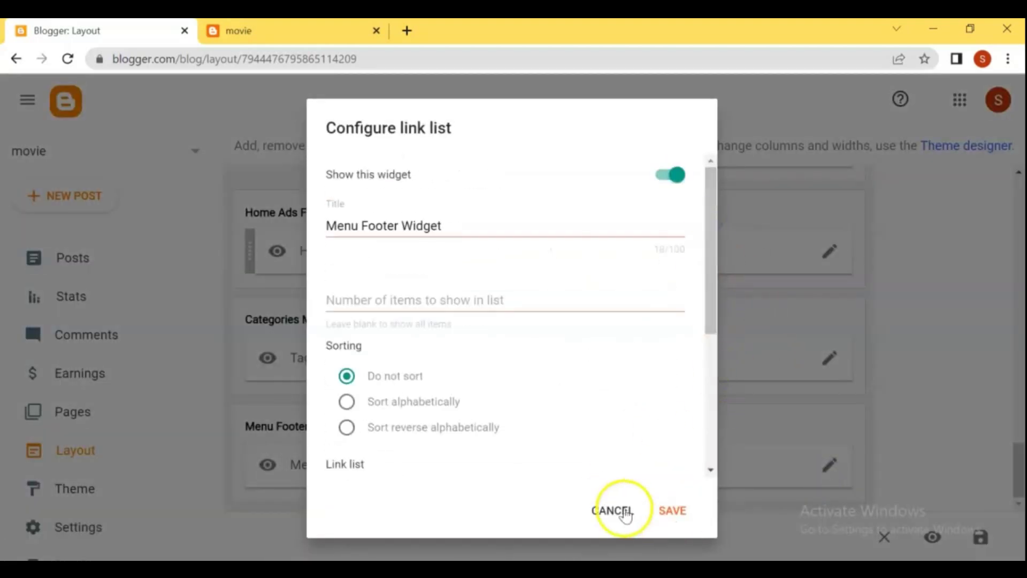
{"action": "left_click", "coordinate": [601, 507]}
{"action": "key", "text": "ctrl+Tab"}
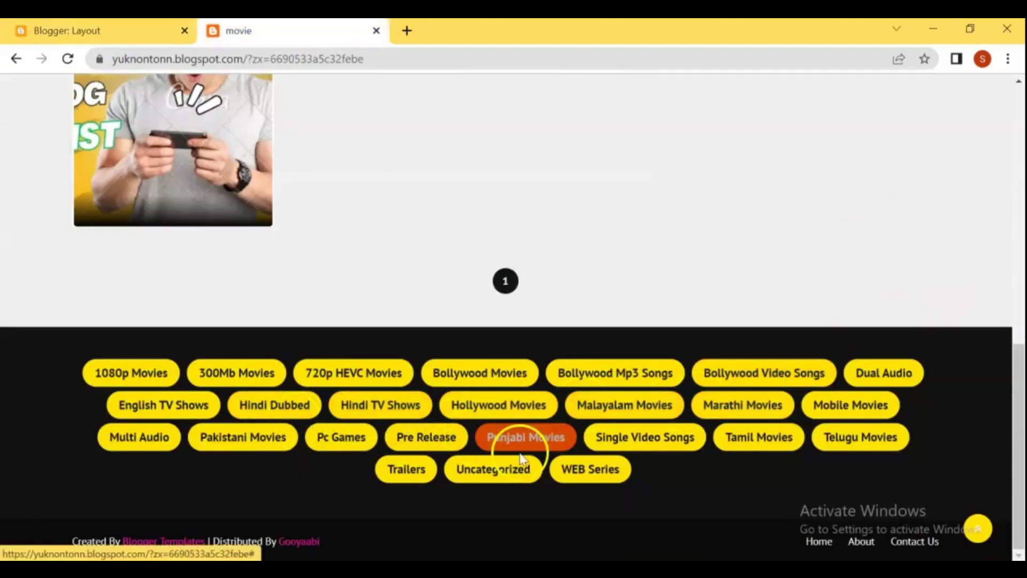
{"action": "left_click", "coordinate": [77, 28]}
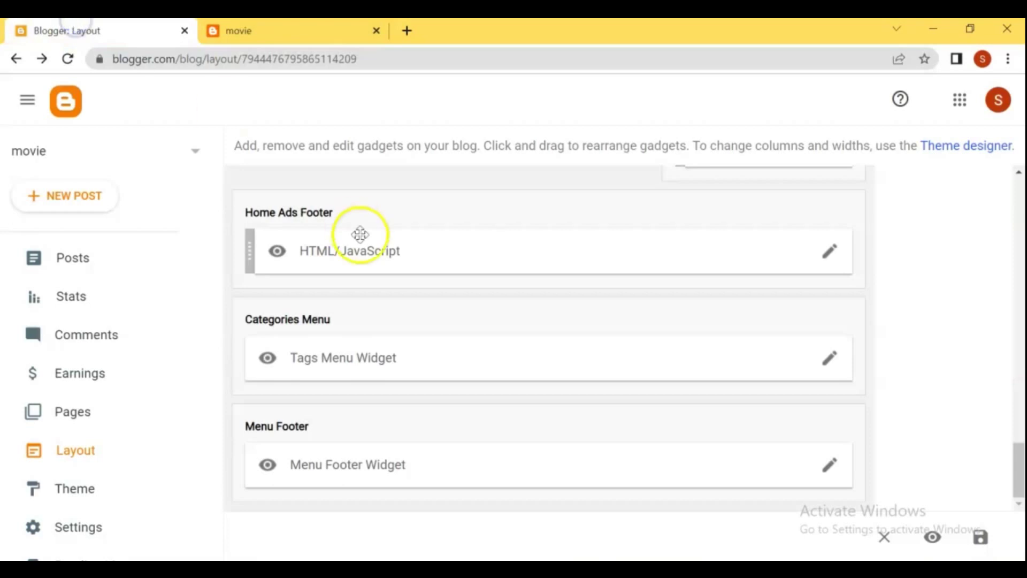
{"action": "left_click", "coordinate": [829, 357]}
{"action": "left_click_drag", "start_coordinate": [682, 212], "coordinate": [677, 174]}
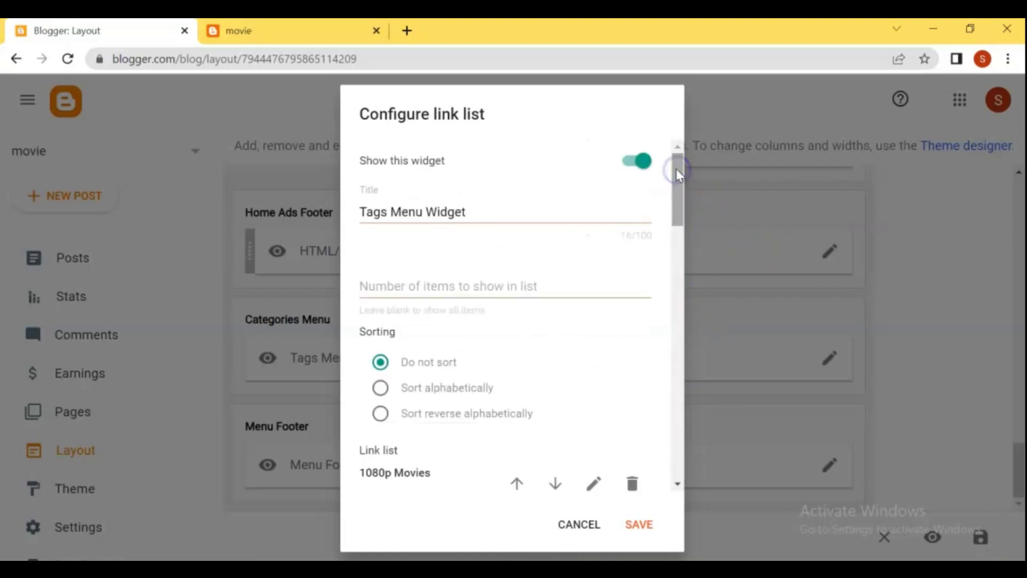
{"action": "left_click", "coordinate": [797, 176]}
{"action": "left_click", "coordinate": [575, 530]}
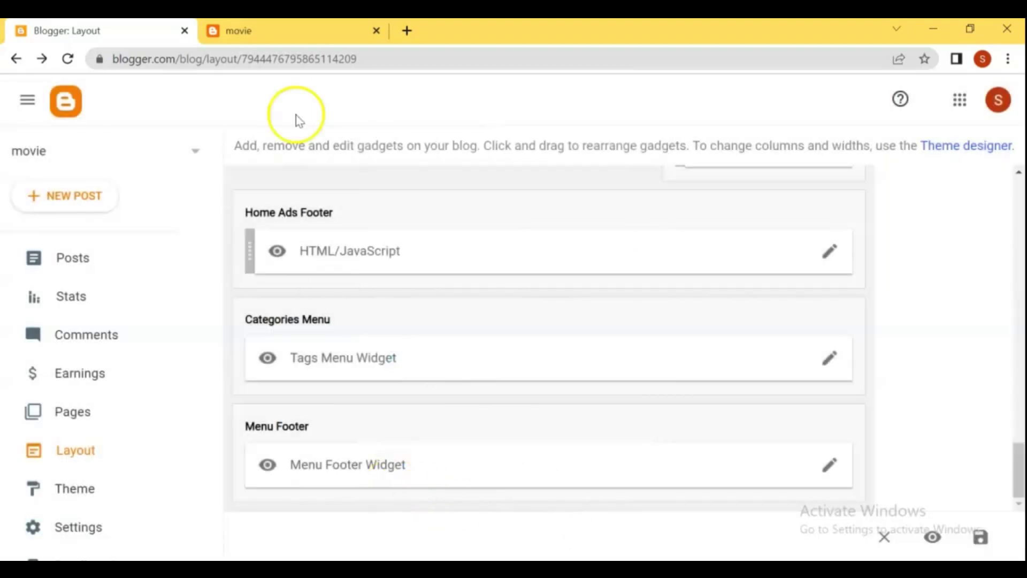